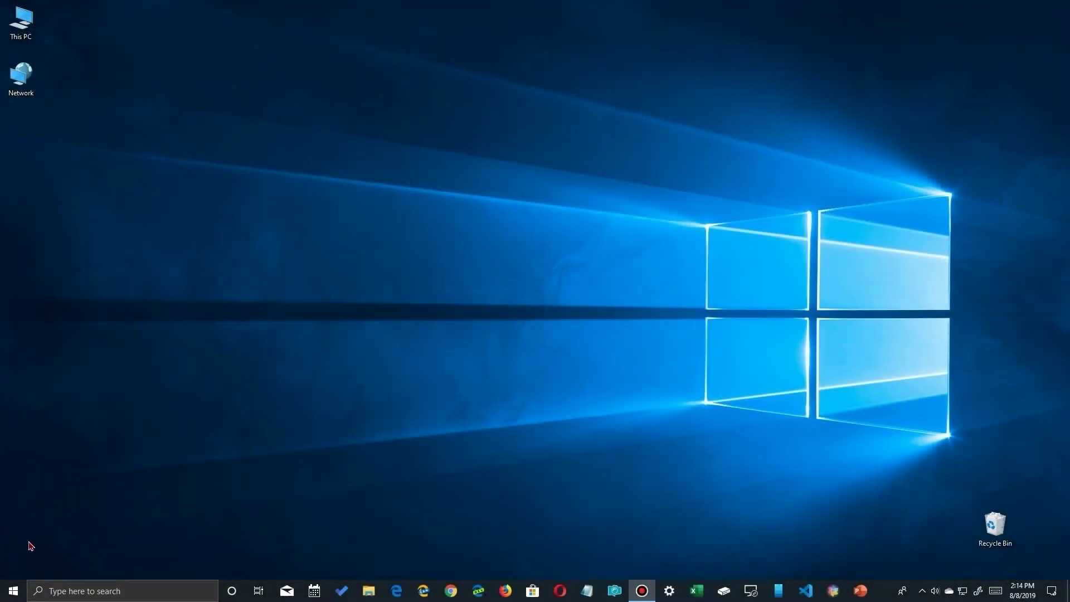
Step: Launch Task Manager from a taskbar search for 't'
click(56, 590)
text(t)
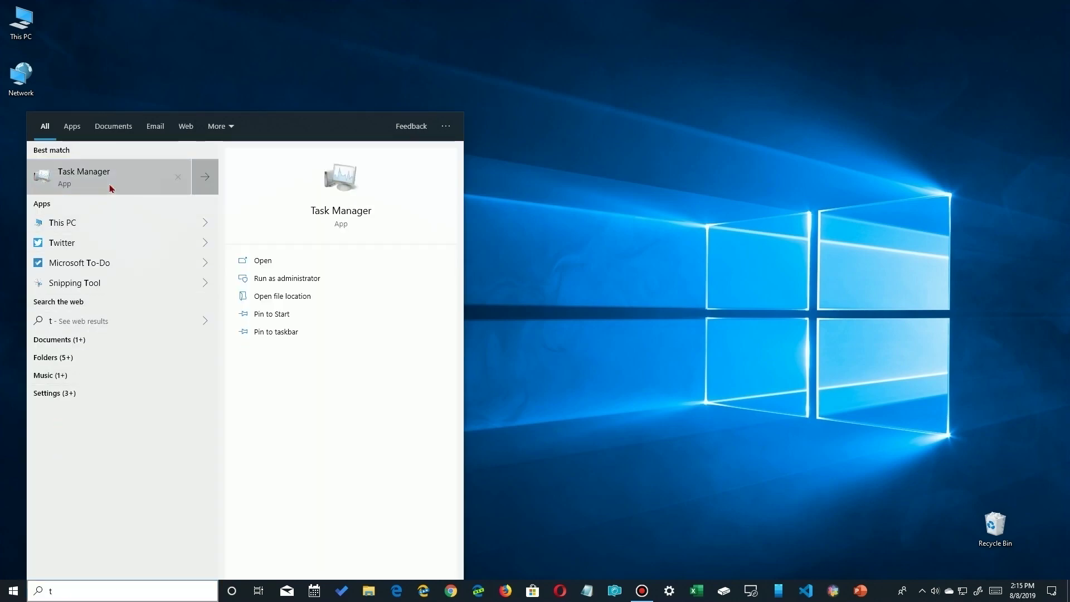
click(110, 184)
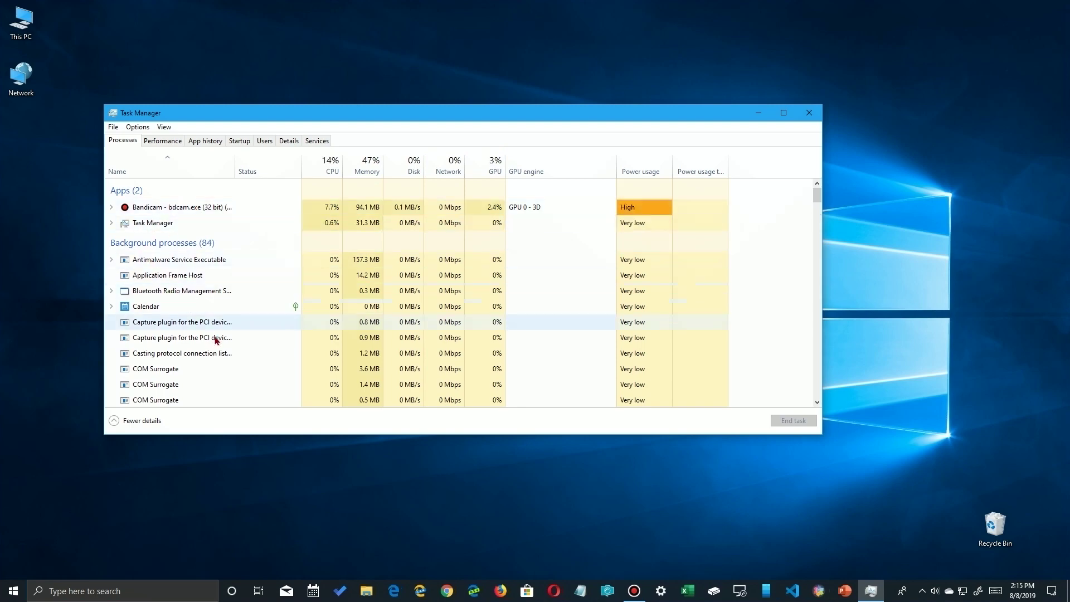
Step: Switch Task Manager to the Startup tab listing startup programs and their impact
scroll(218, 341, down, 7)
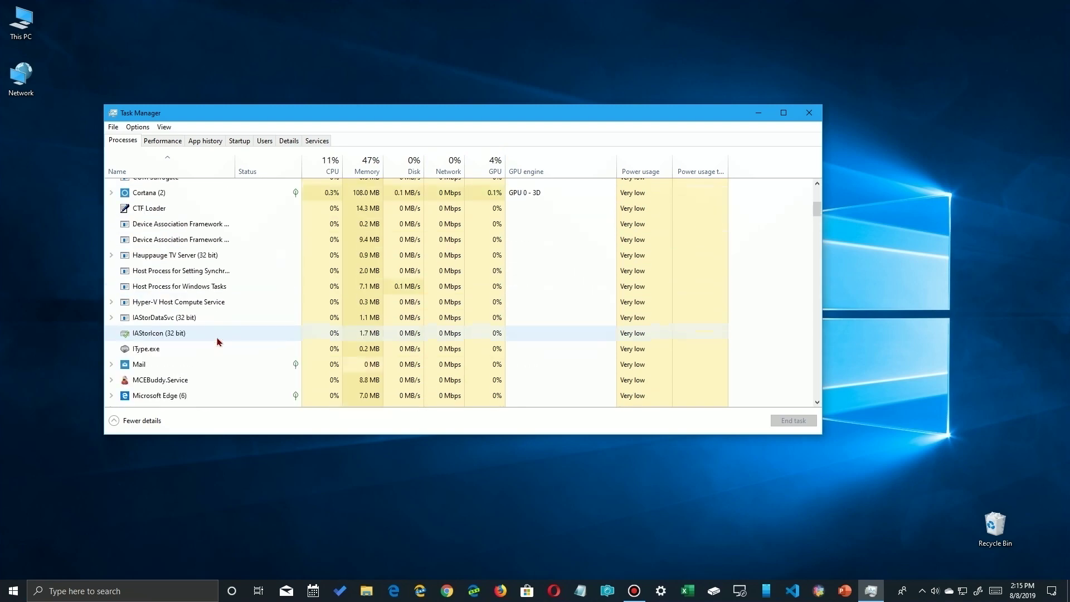
scroll(217, 341, down, 2)
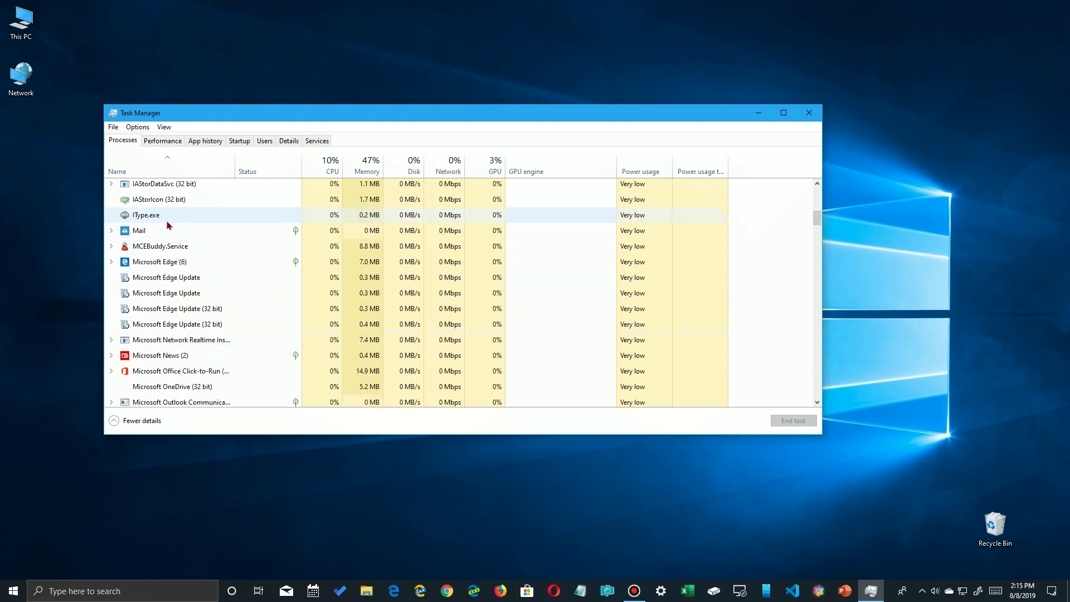
click(163, 141)
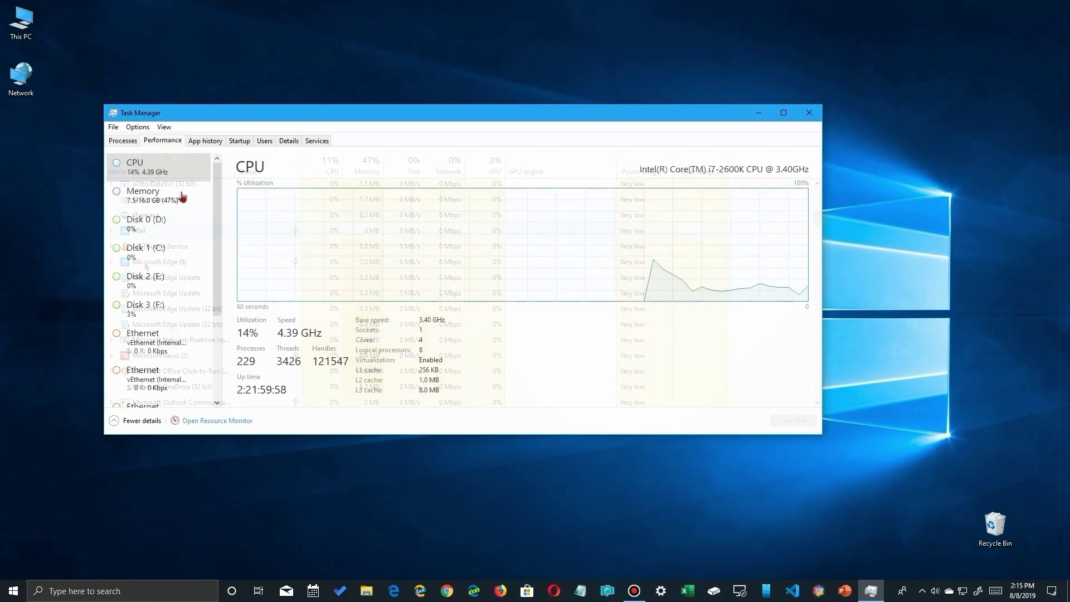
click(205, 144)
click(249, 143)
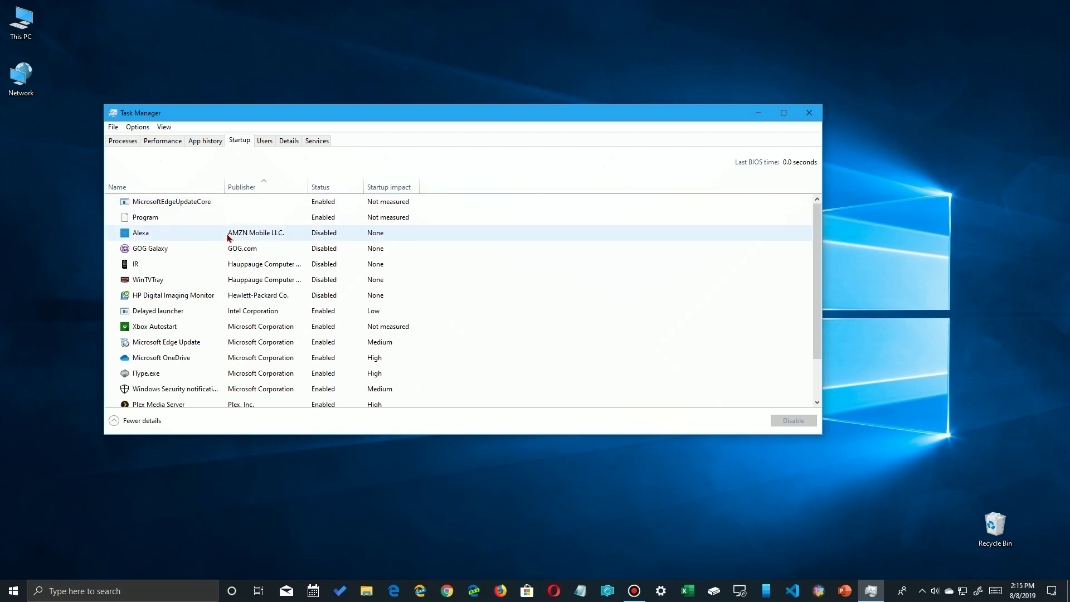
click(145, 186)
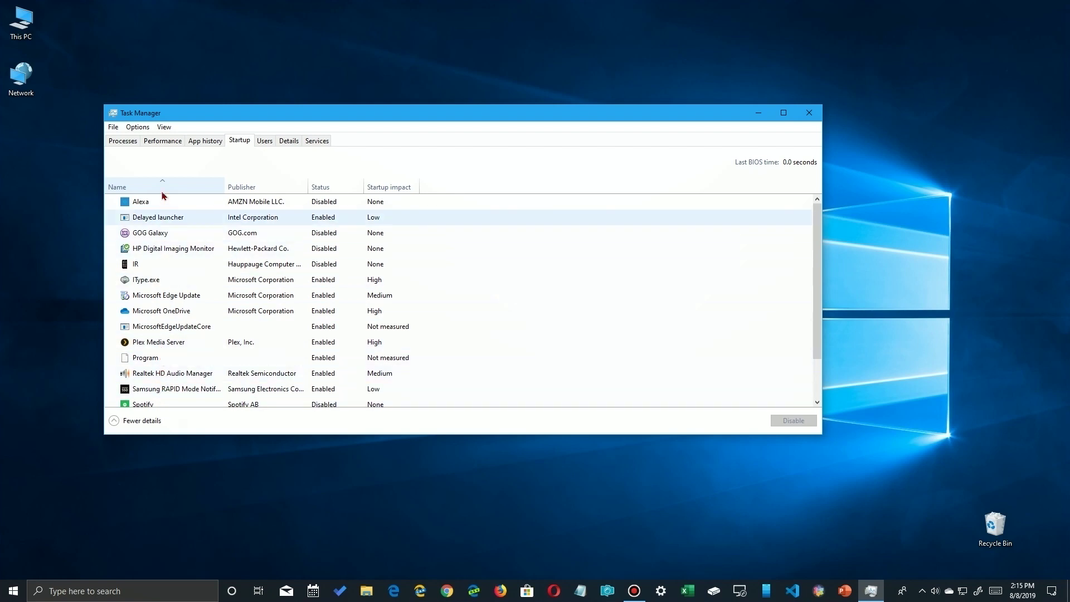
click(244, 186)
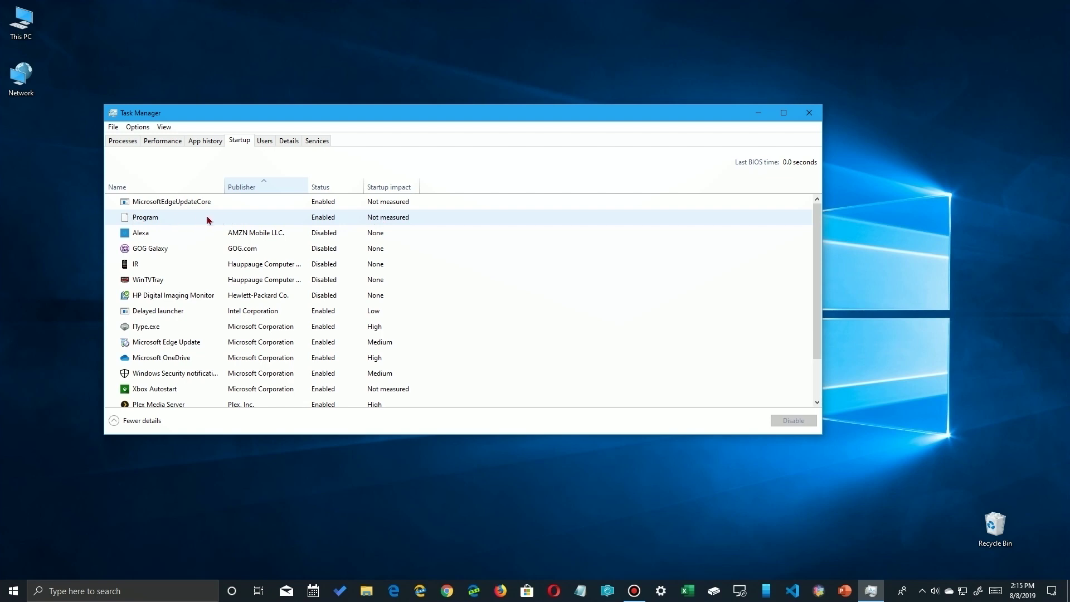
right_click(349, 220)
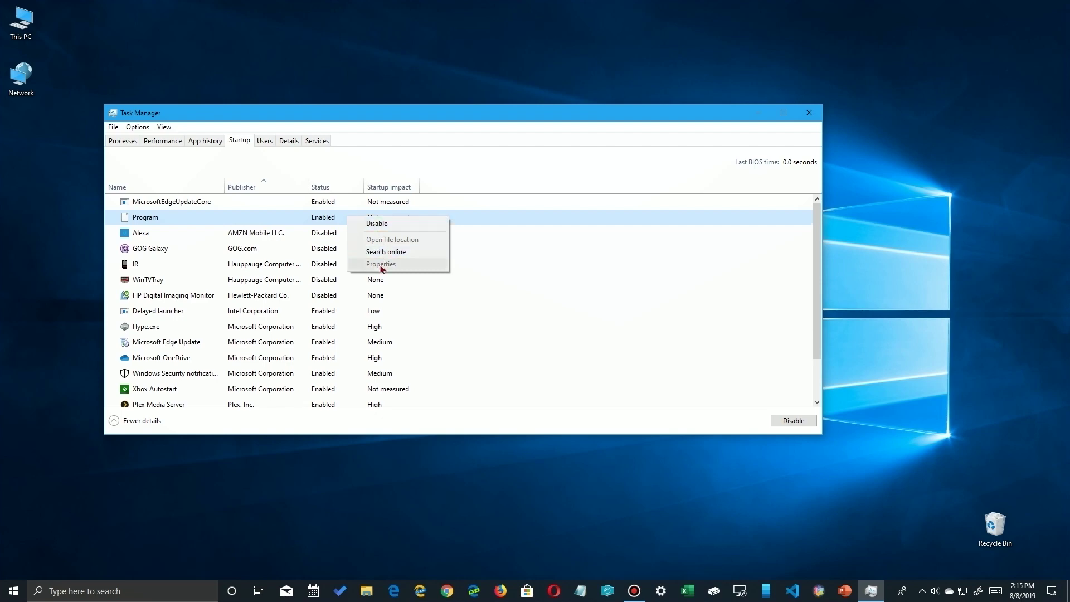
click(280, 220)
right_click(280, 220)
click(260, 219)
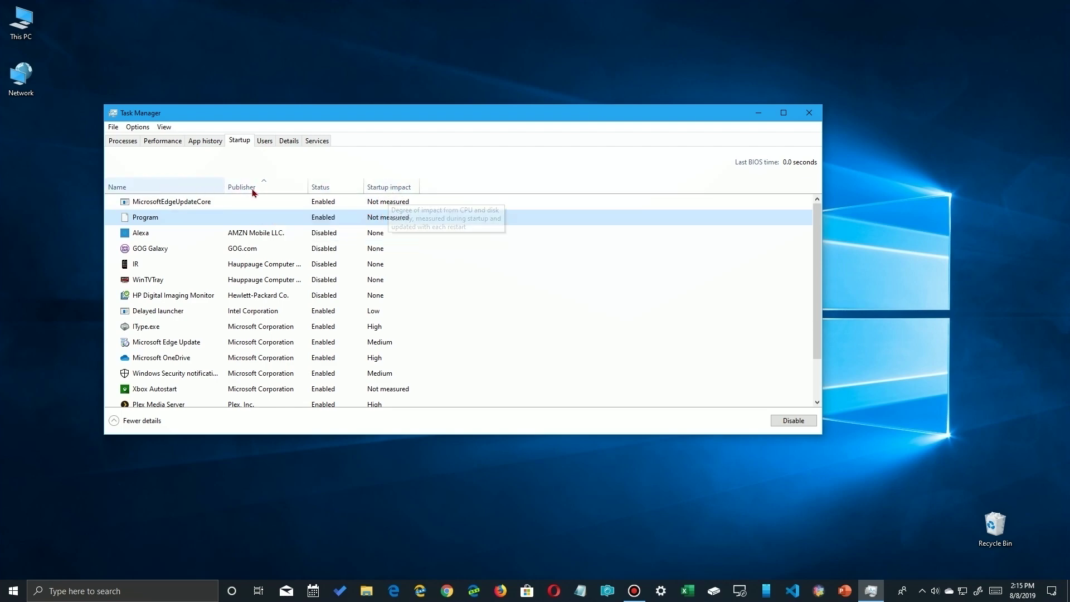
Step: Add the Command line column, revealing Program runs Office16's ONENOTEM.EXE /tsr
right_click(389, 190)
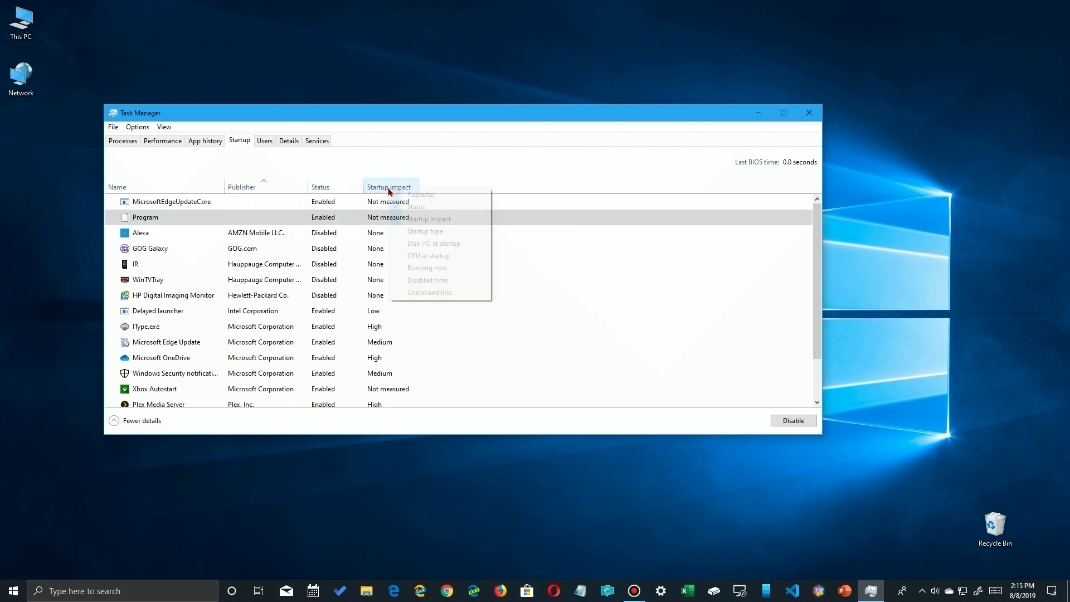
click(440, 292)
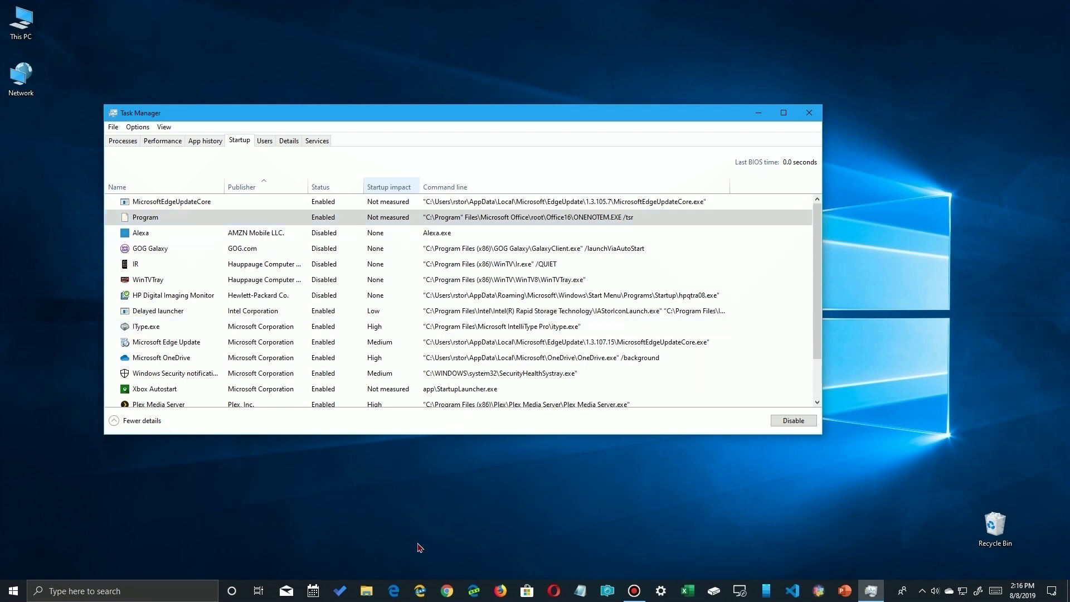
right_click(390, 595)
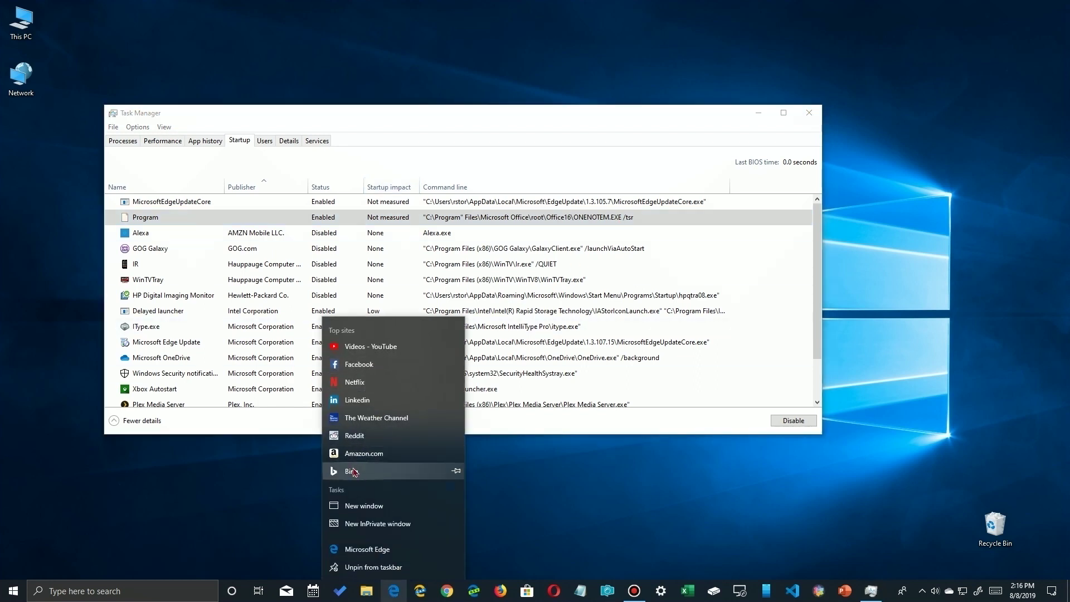
Step: Open Bing in Edge and select the Program startup entry in Task Manager
click(356, 471)
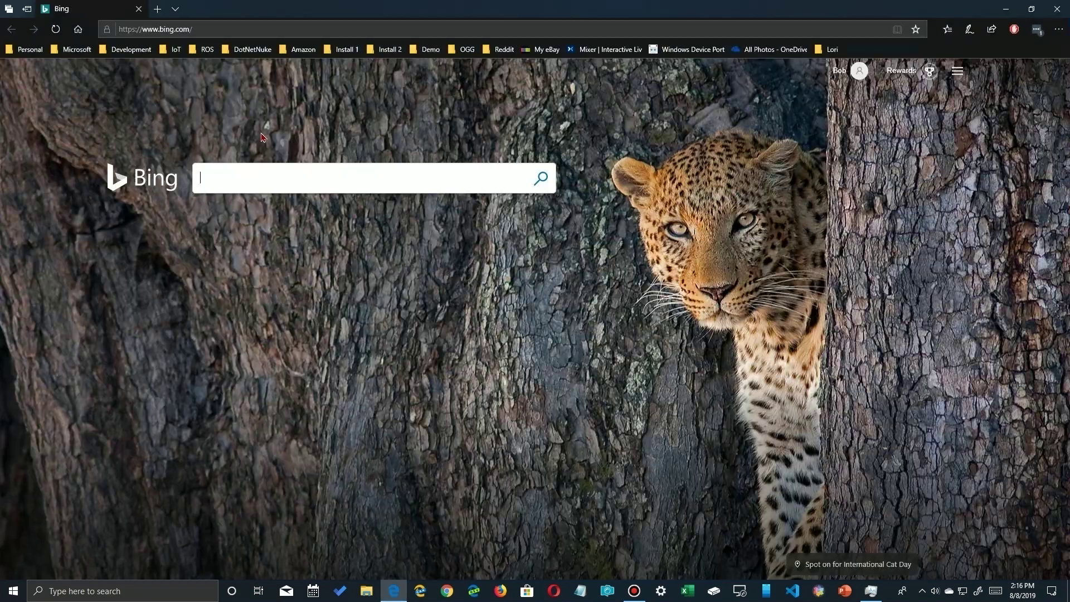
click(204, 32)
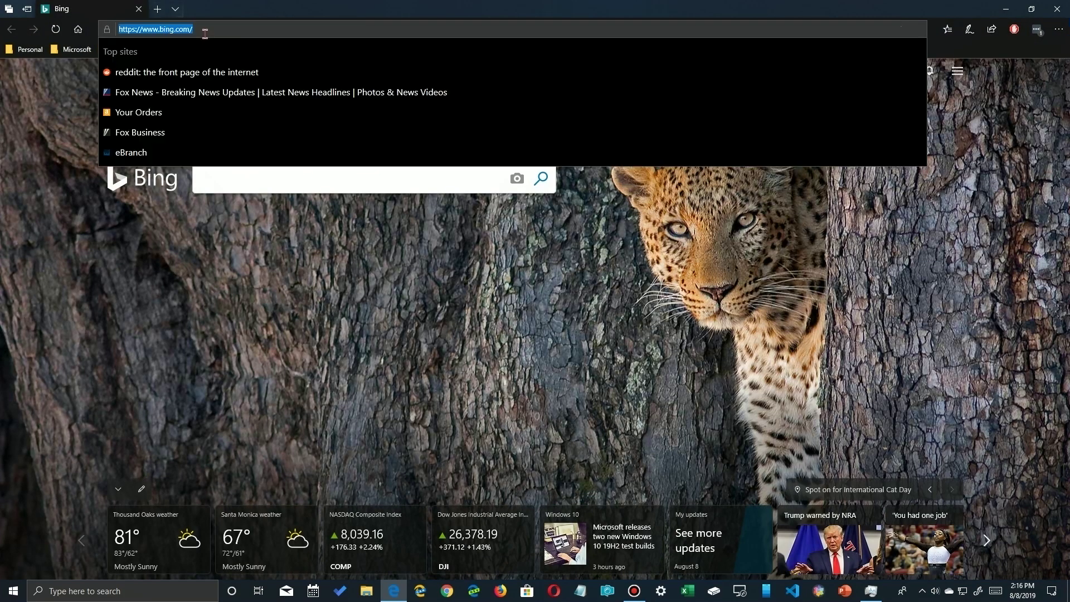
key(ctrl+shift+Escape)
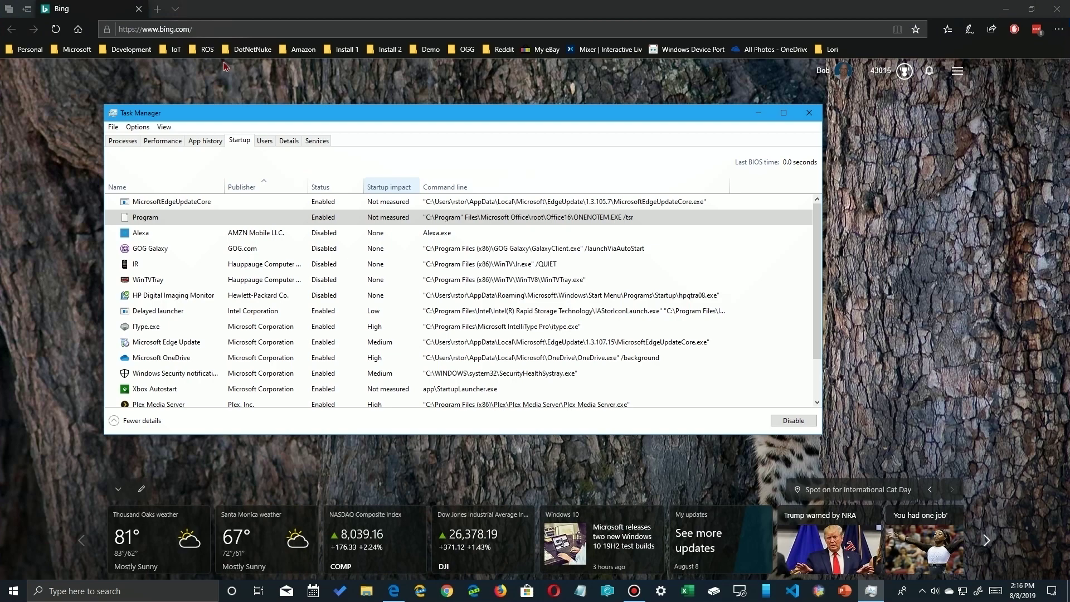
click(572, 222)
key(alt+Tab)
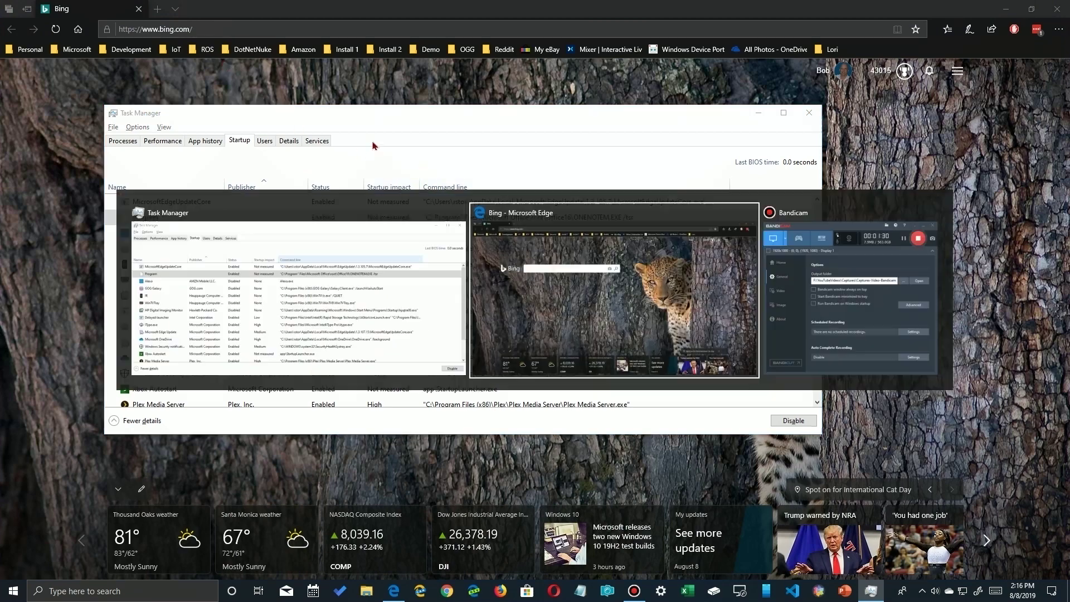
Step: Search Bing for onenotem.exe and highlight 'OneNote Quick Launcher' in the answer
text(o)
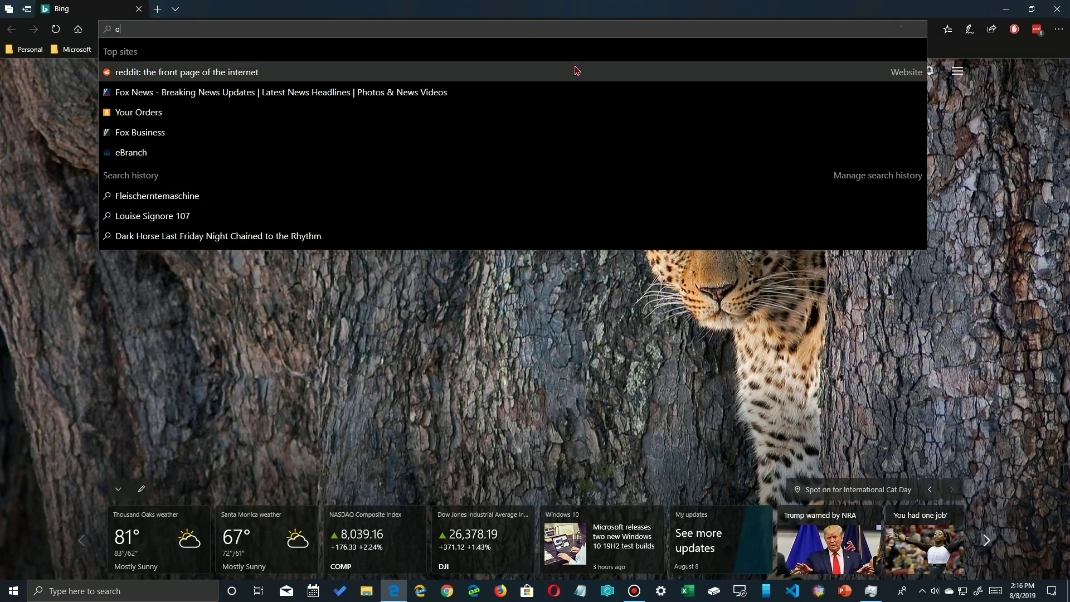
text(nenotem.exe)
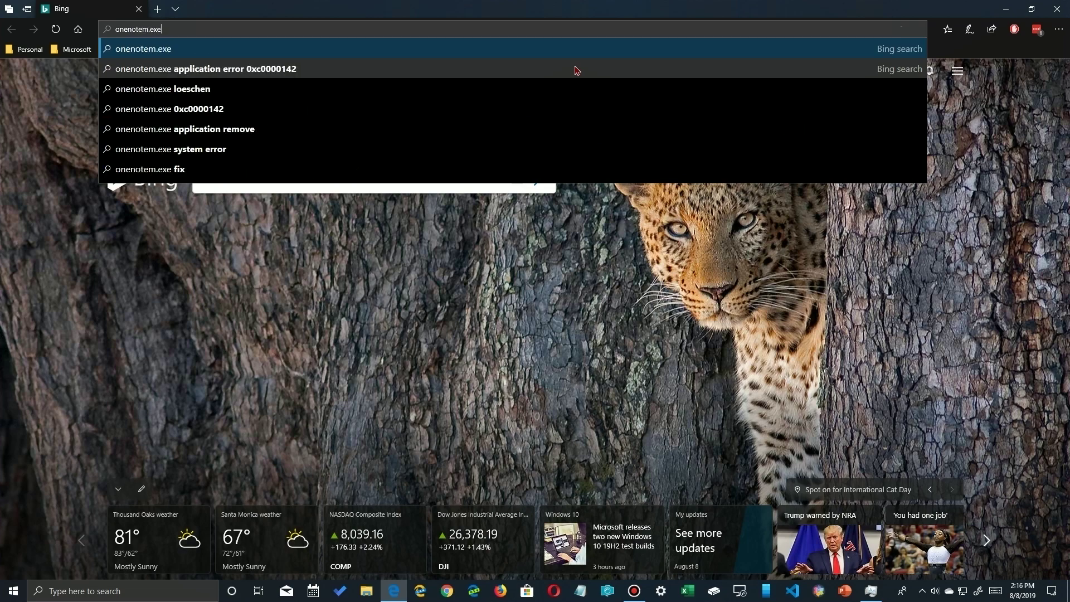
key(Return)
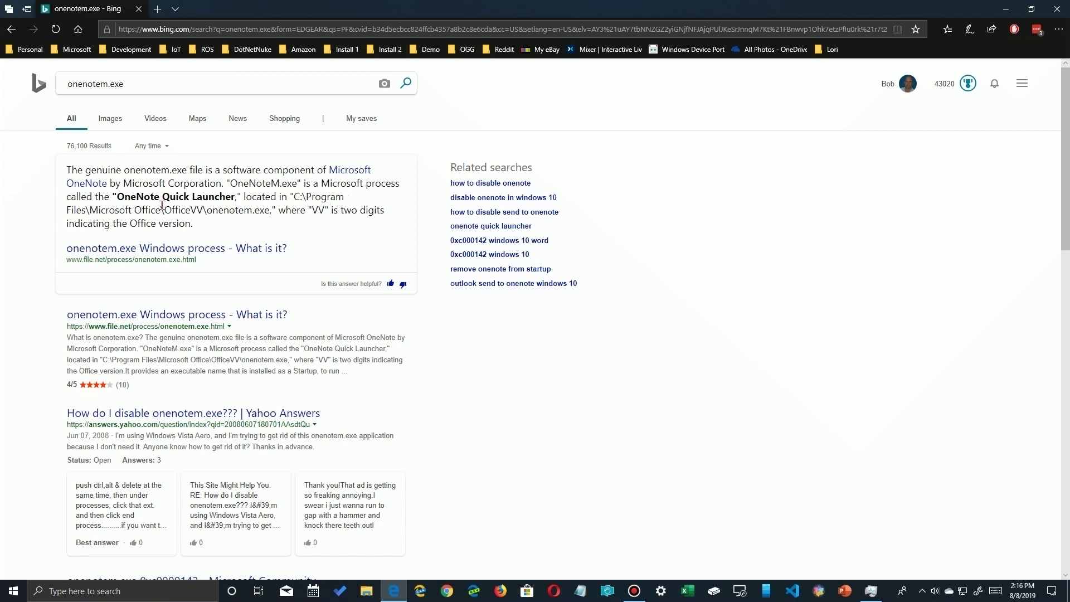
drag(243, 196, 110, 196)
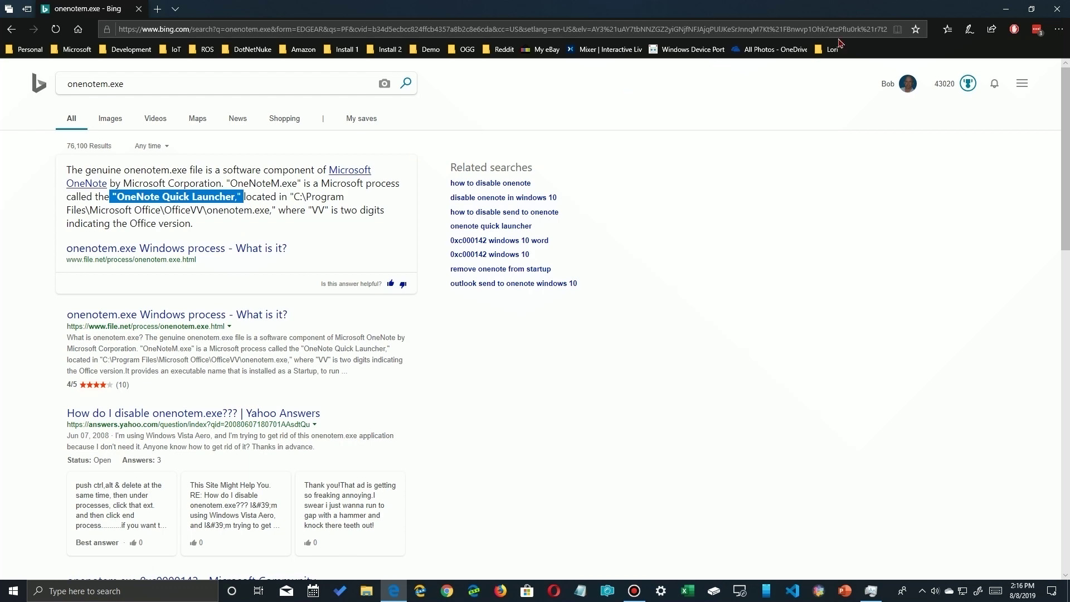
Step: With Edge minimized, set the Program (ONENOTEM.EXE) startup entry to Disabled
click(1006, 14)
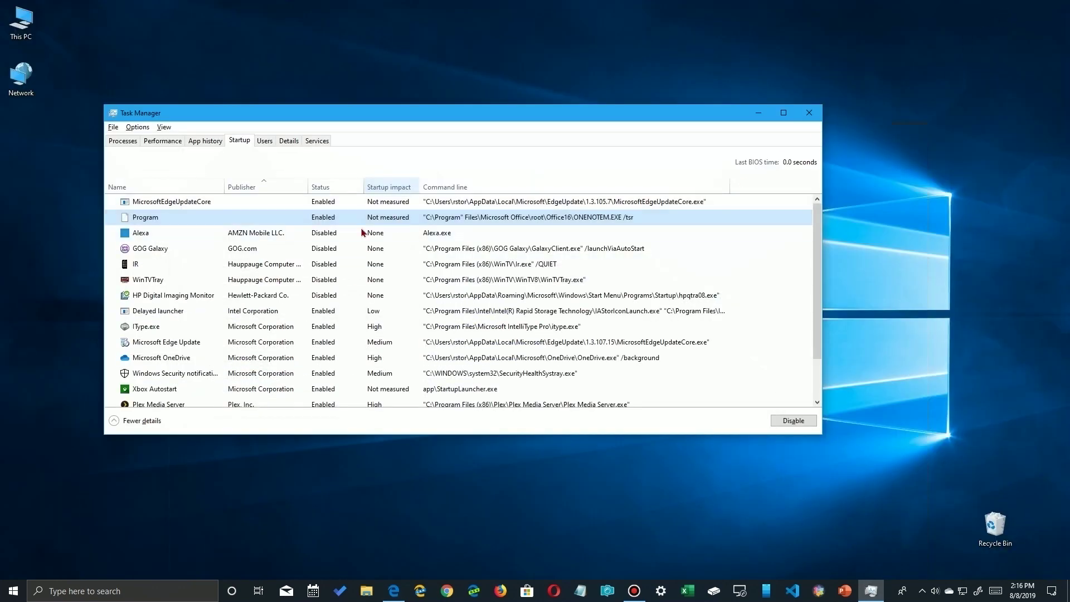
right_click(261, 222)
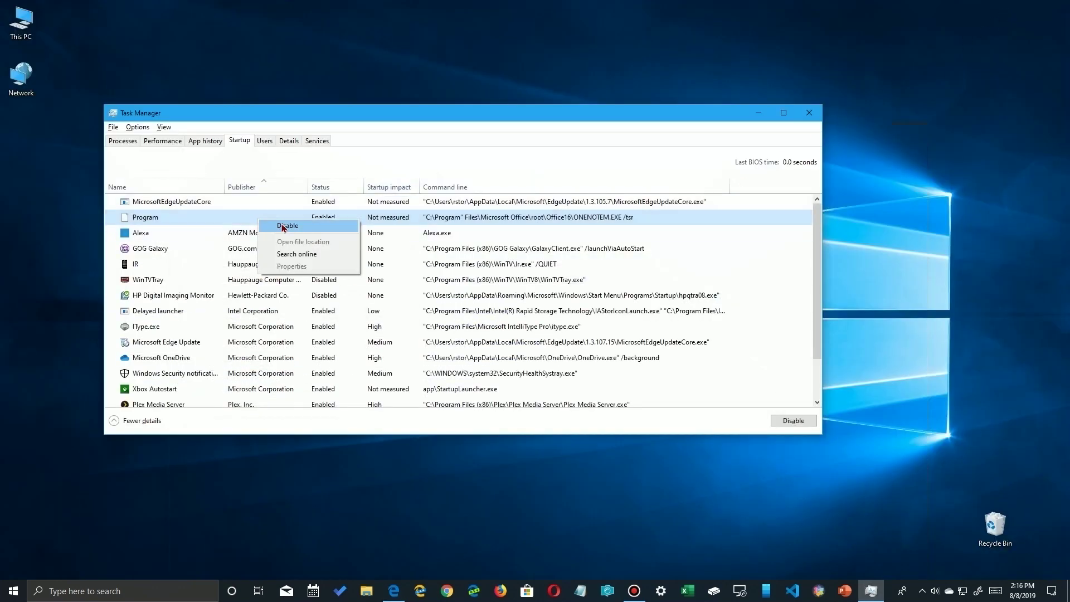
click(283, 226)
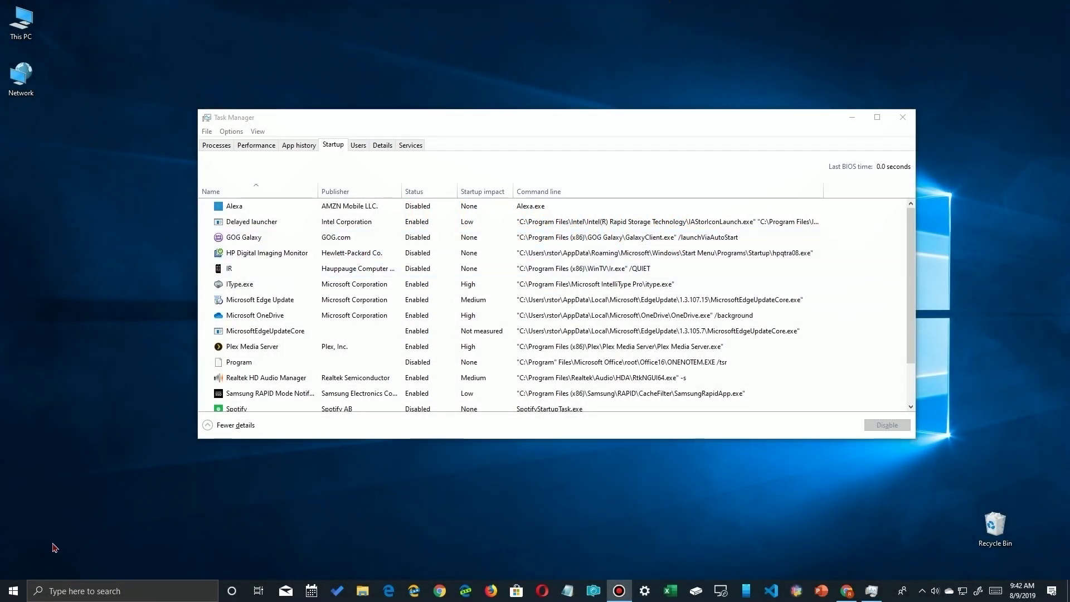
Step: Open Settings' Apps & features, filter by 'g', and expand GOG Galaxy
click(13, 590)
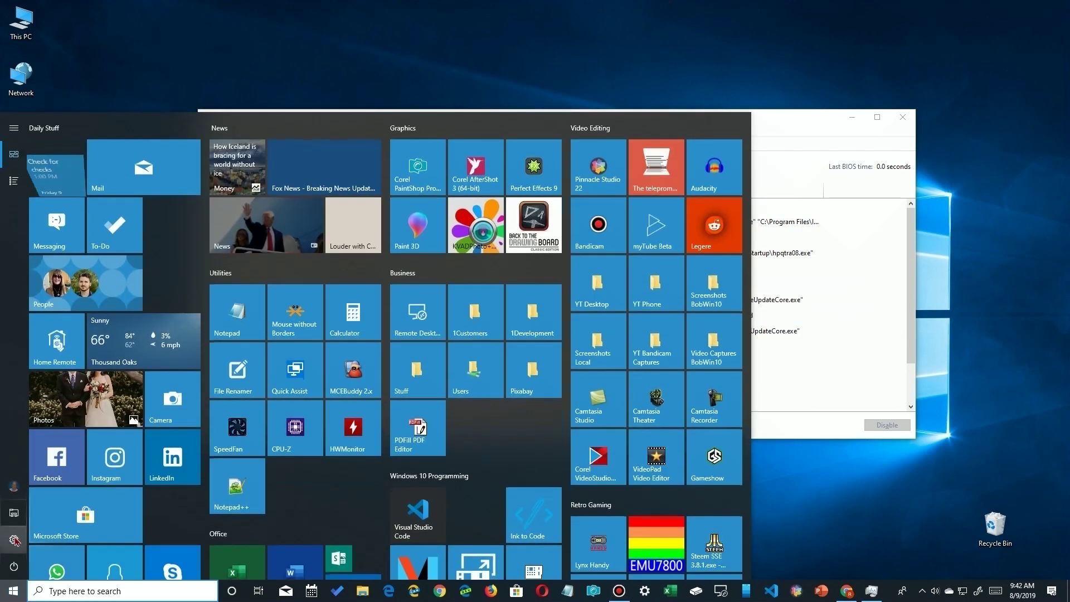
click(15, 540)
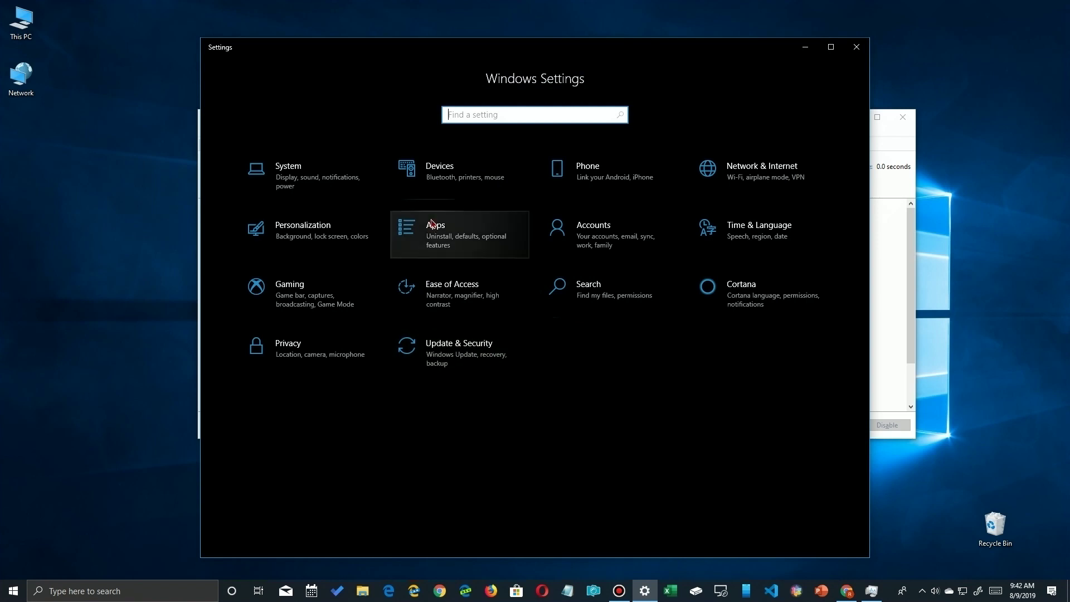
click(486, 240)
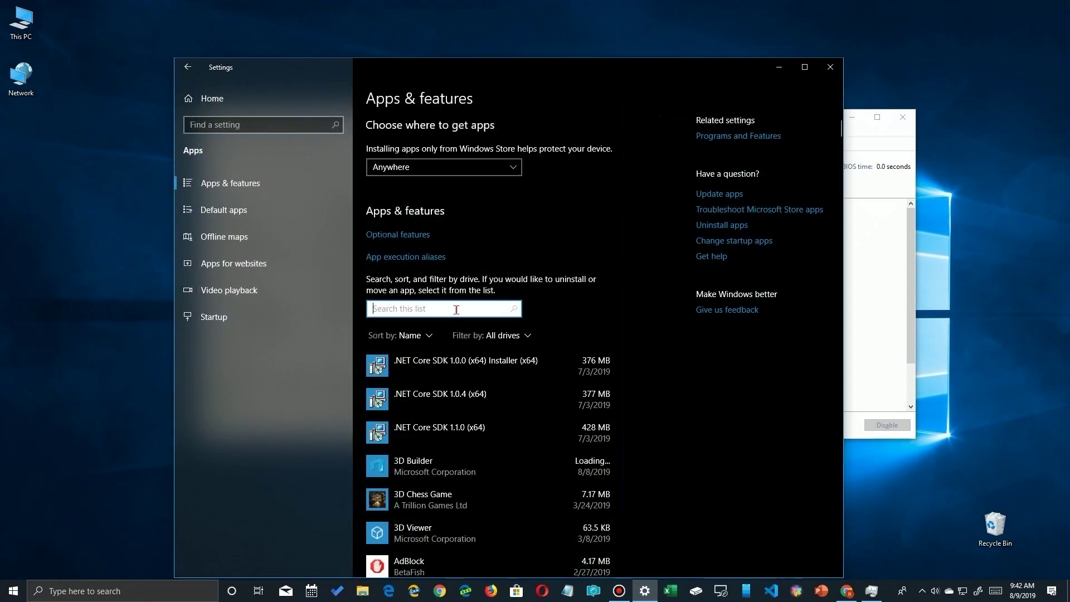
text(go)
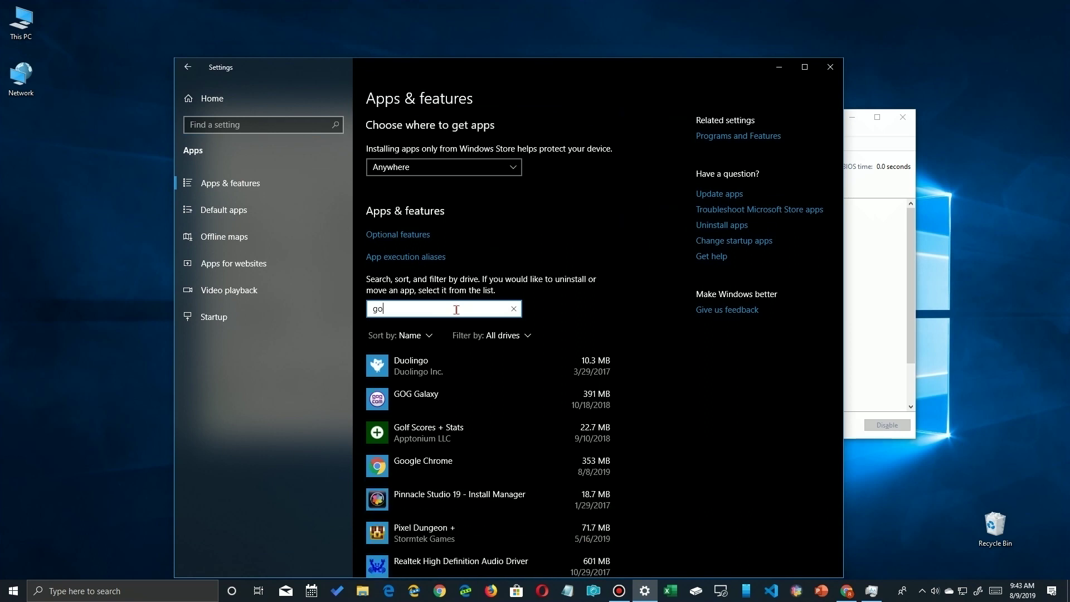
click(389, 404)
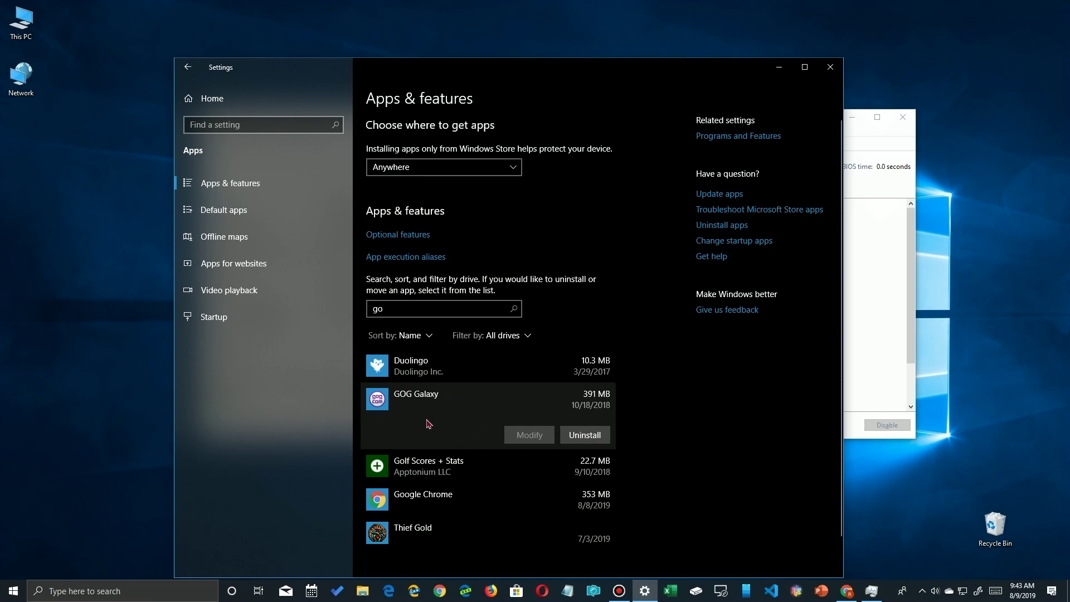
Step: Compare against Task Manager's startup list, then return to the apps search filter
click(852, 117)
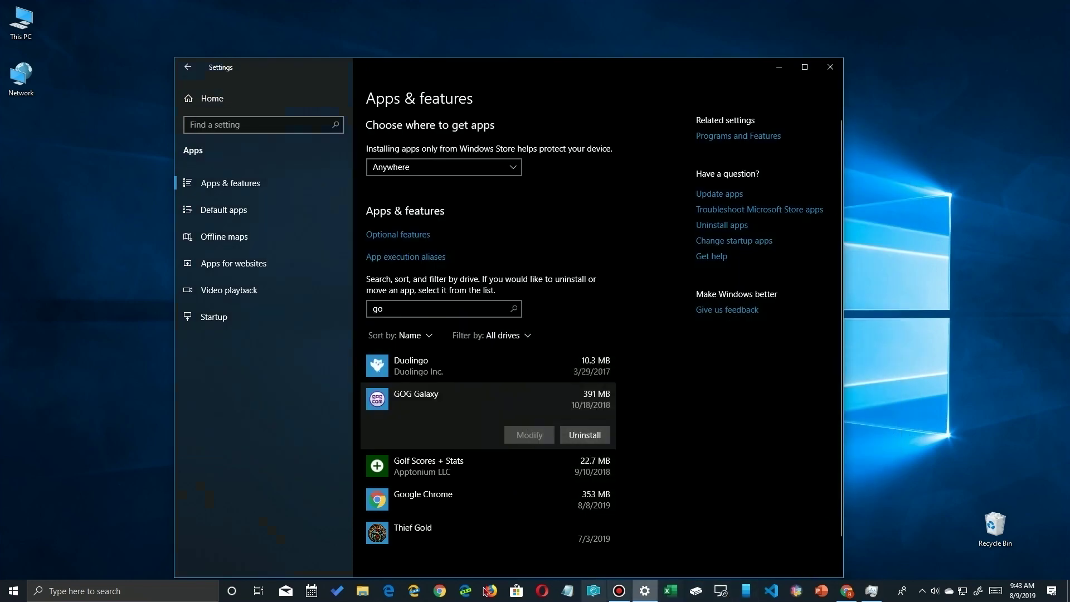
click(870, 591)
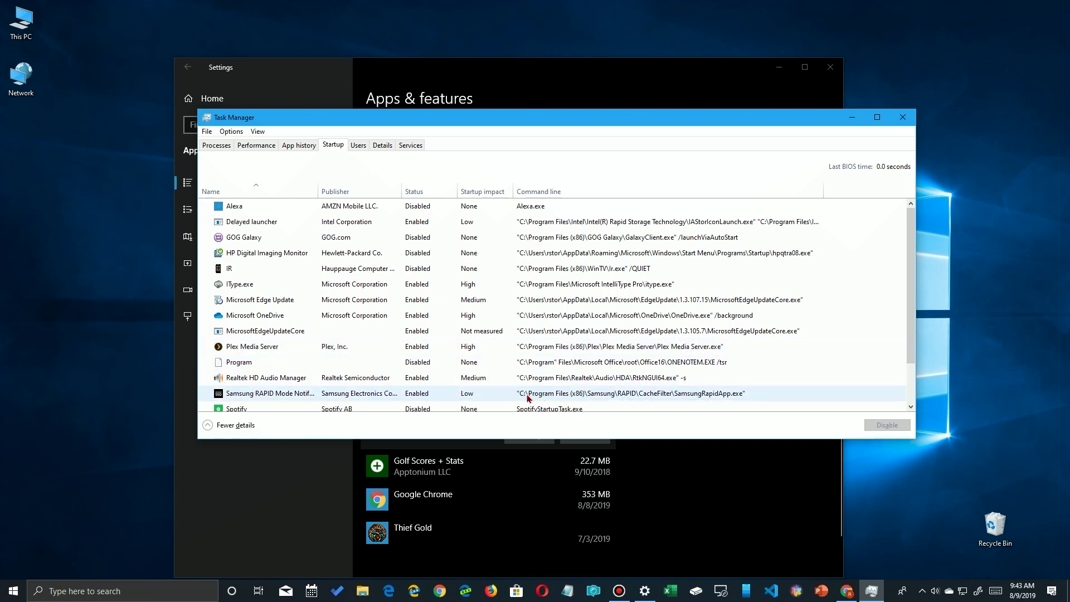
click(562, 75)
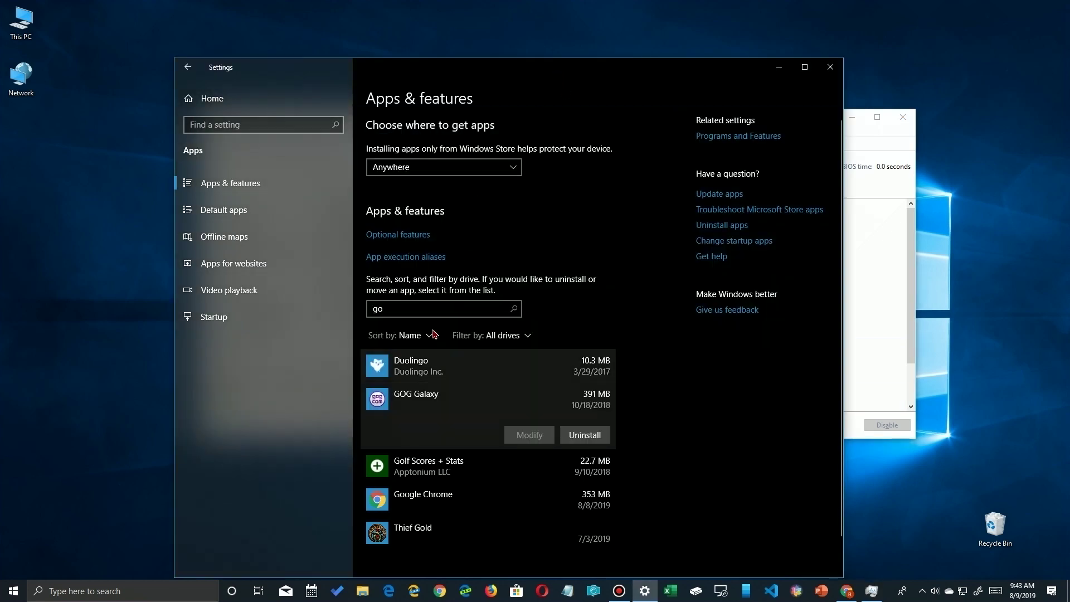
click(409, 308)
Step: Filter installed apps by 'spo' to expand Spotify, then search Windows for 'contr'
drag(396, 308, 365, 310)
text(spo)
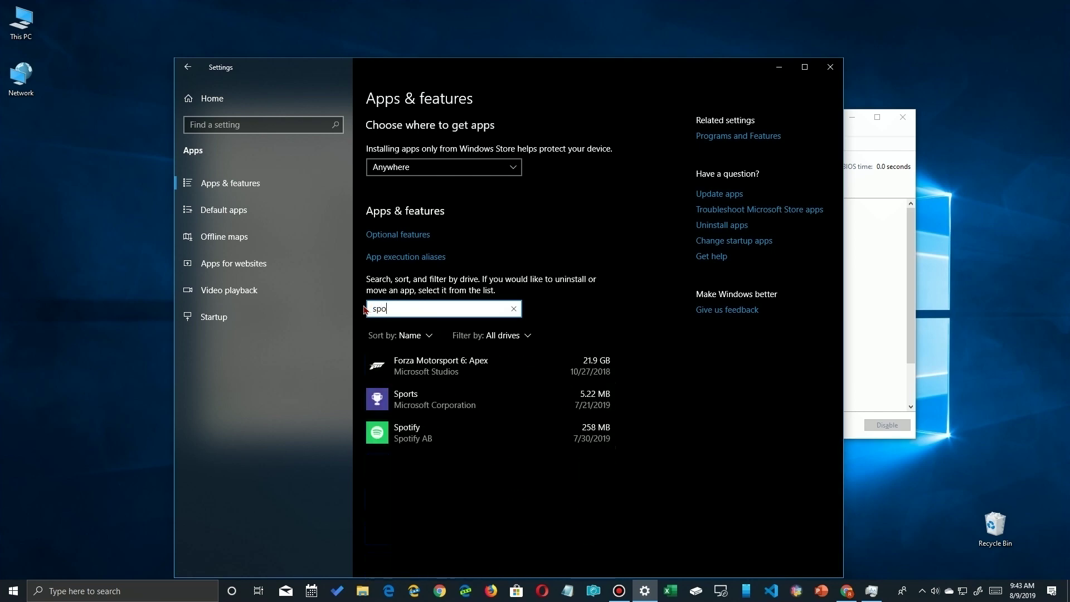
click(397, 434)
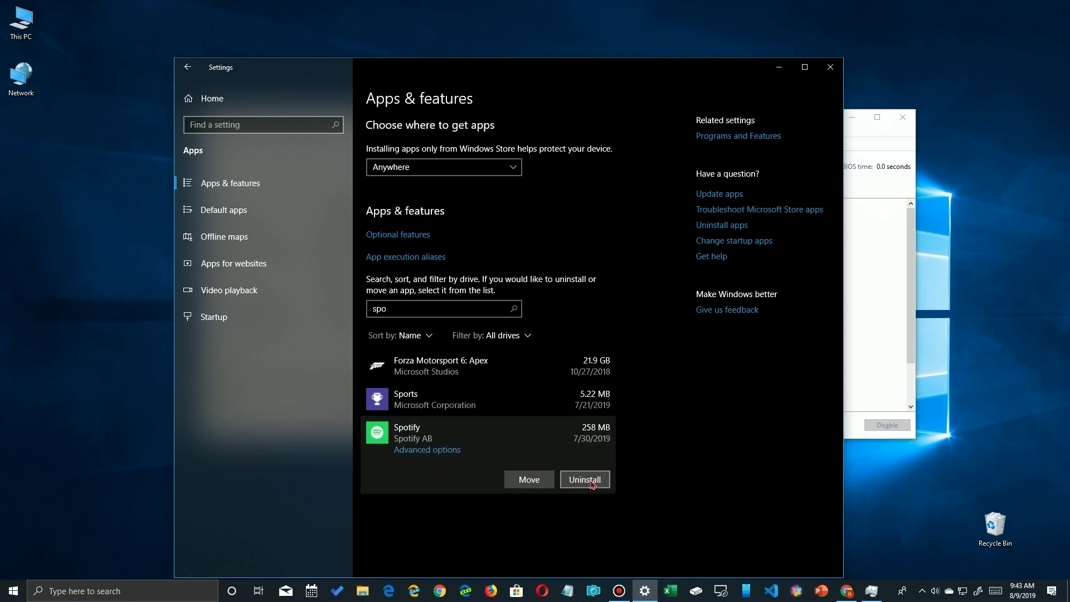
click(169, 597)
text(contr)
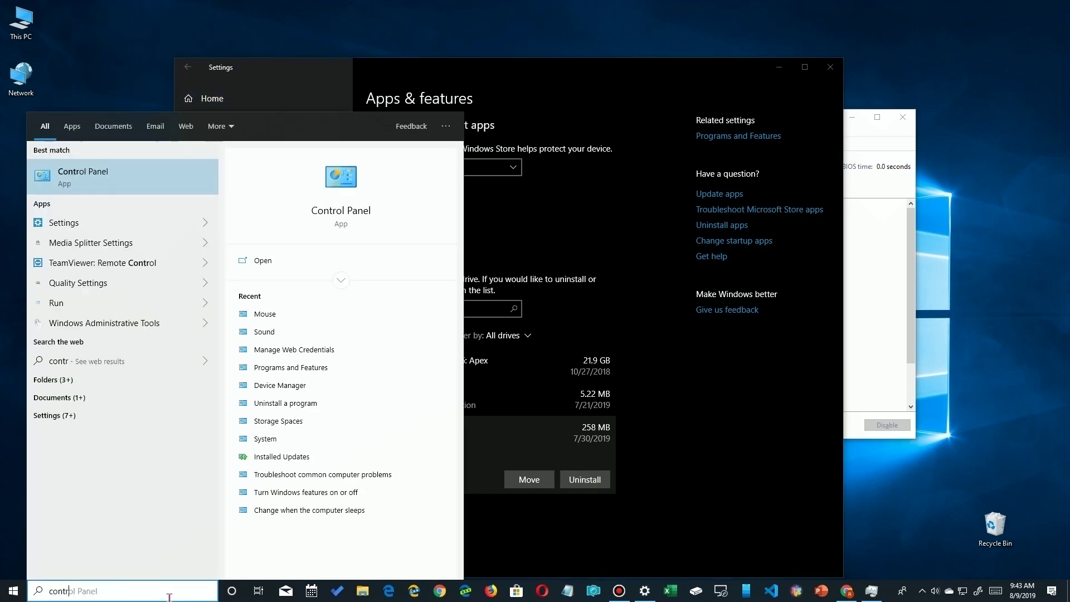
Step: Open Programs and Features, sort by Installed On, widen that column, re-sort by Name
key(Return)
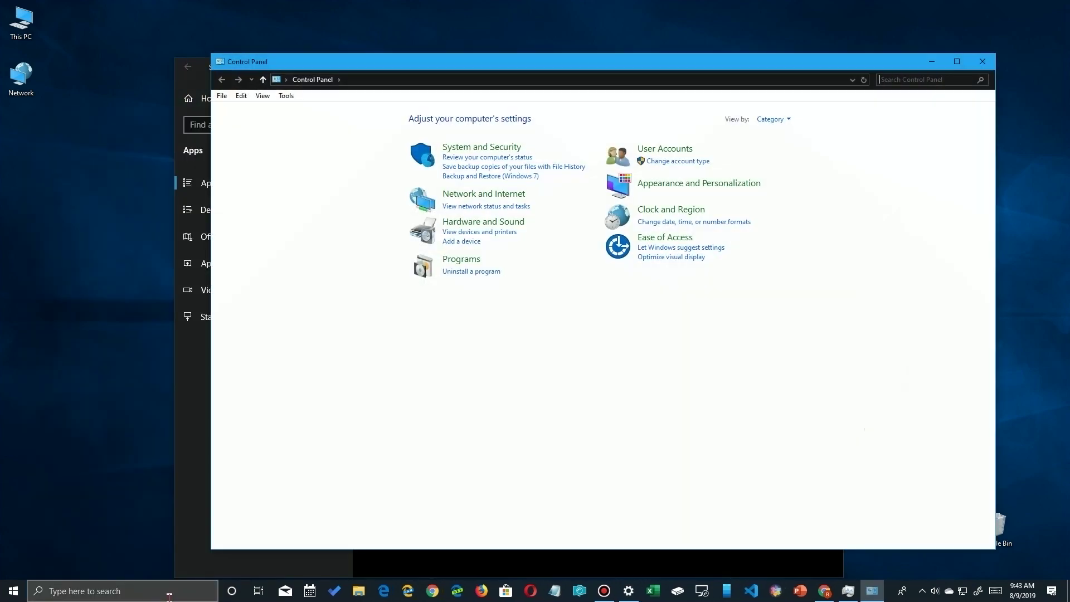
click(458, 261)
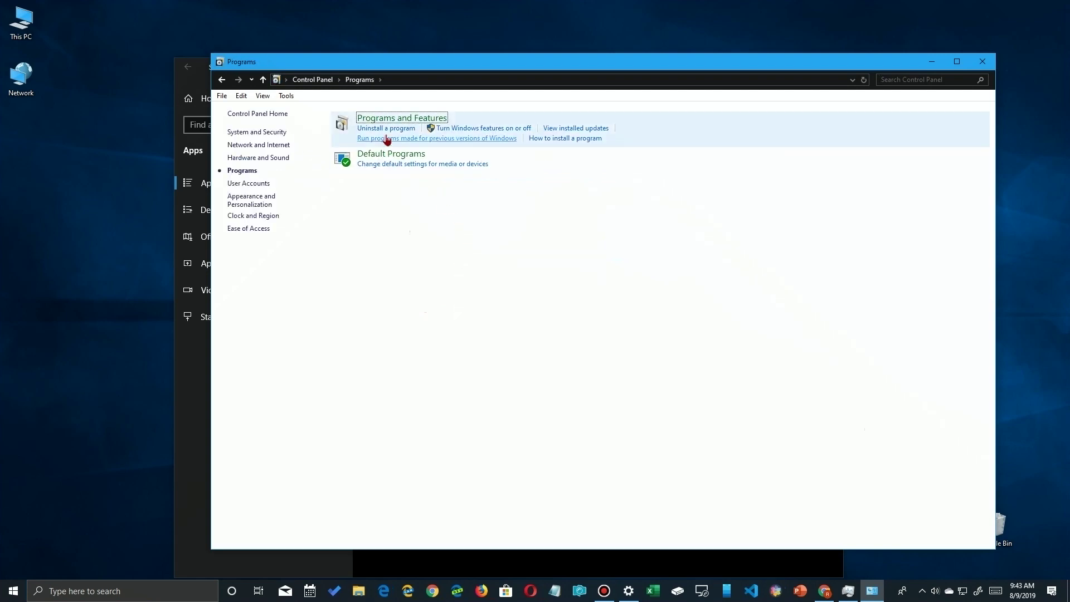
click(370, 130)
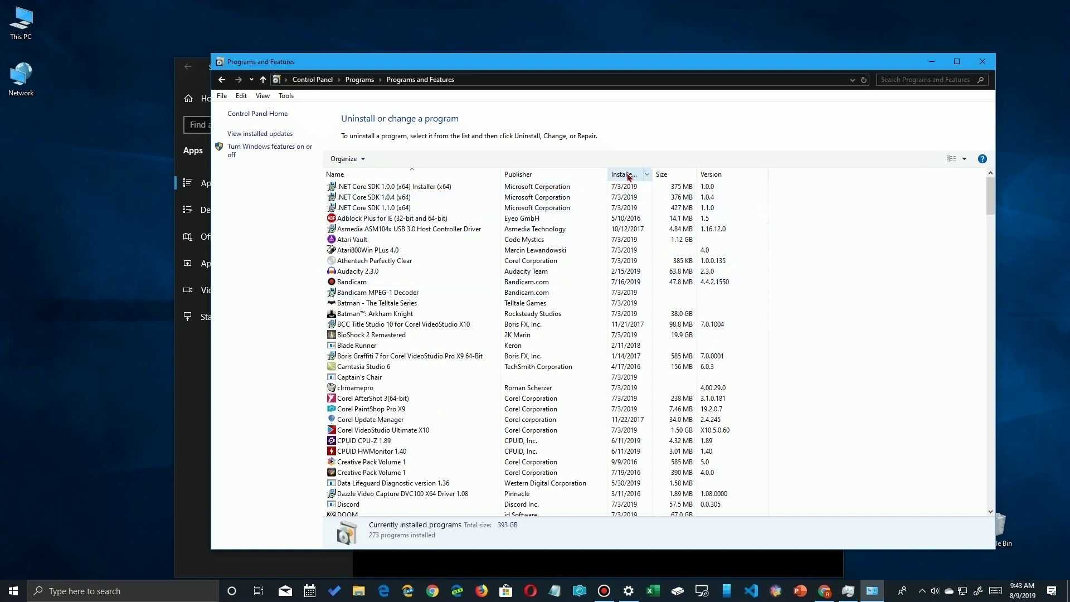
click(626, 176)
drag(652, 173, 689, 173)
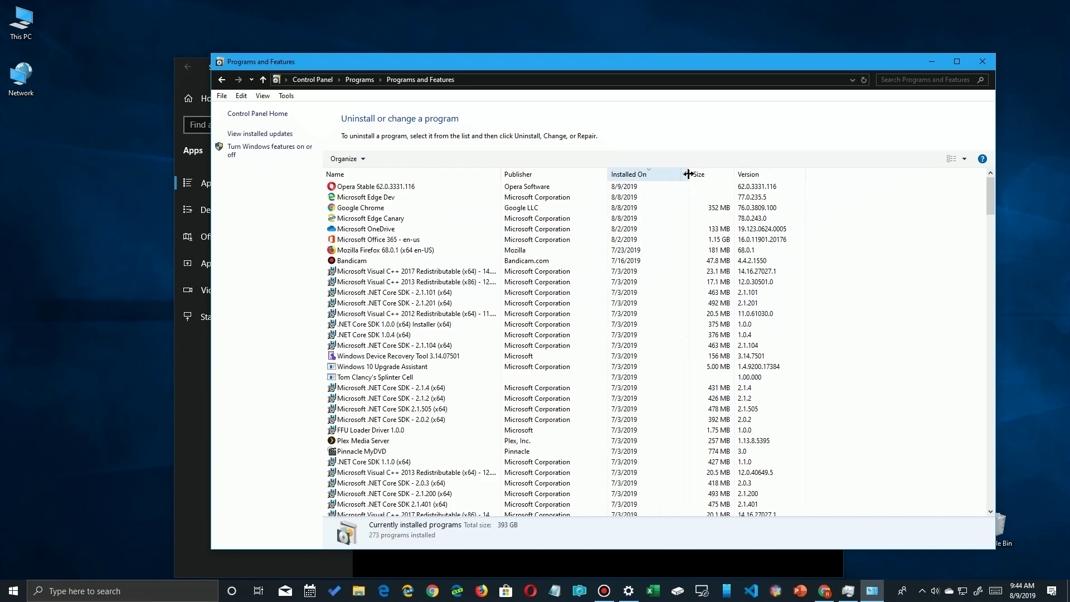
click(391, 174)
Step: Locate GOG Galaxy in the list and view its options without uninstalling
scroll(401, 334, down, 2)
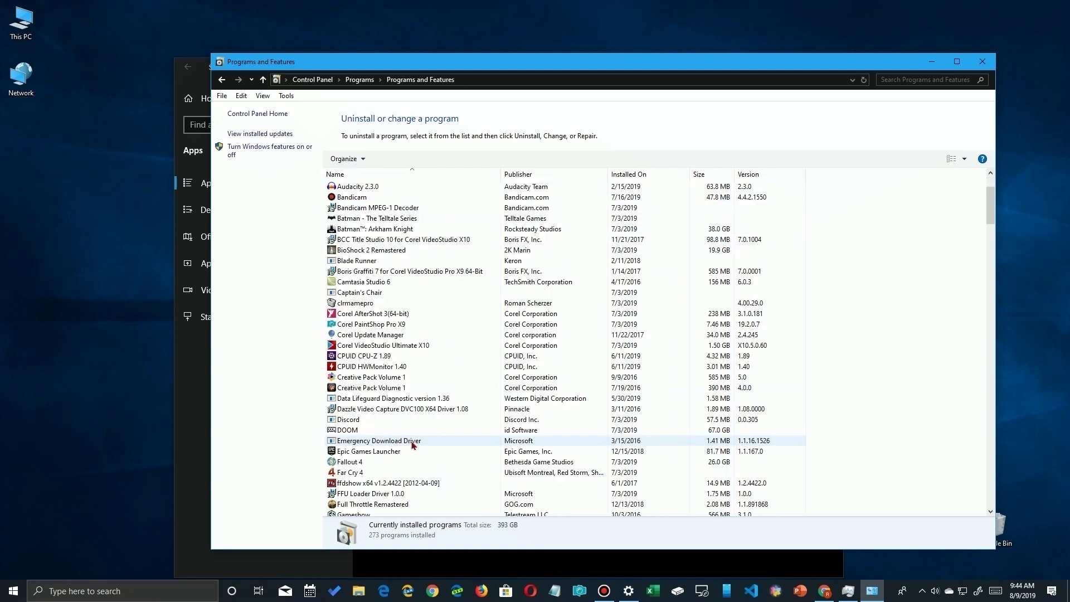
scroll(414, 443, down, 3)
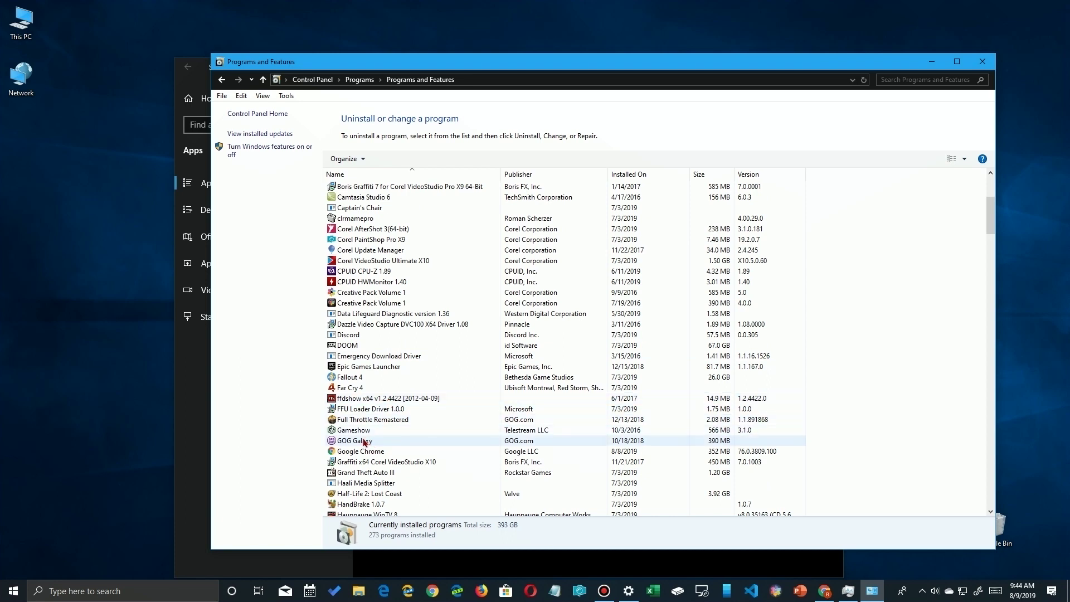
click(363, 440)
right_click(363, 441)
click(396, 446)
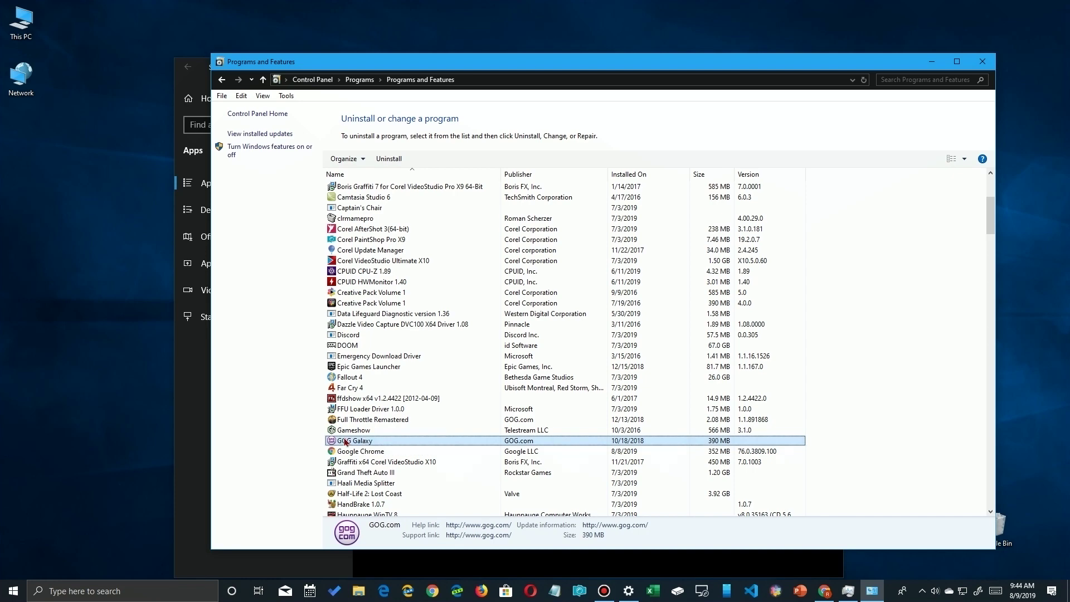
scroll(404, 445, down, 3)
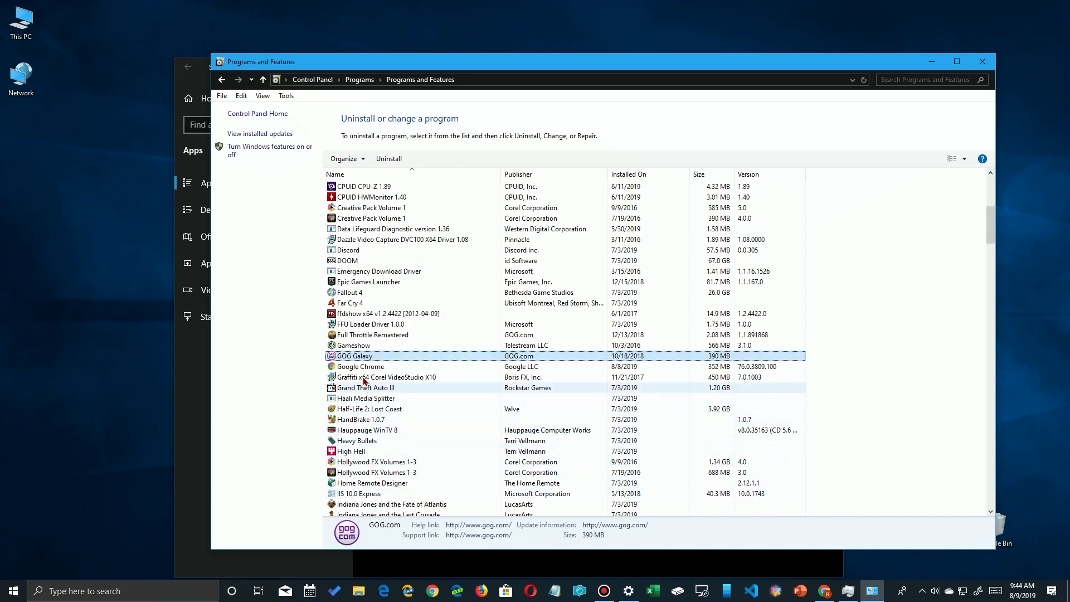
scroll(427, 474, down, 5)
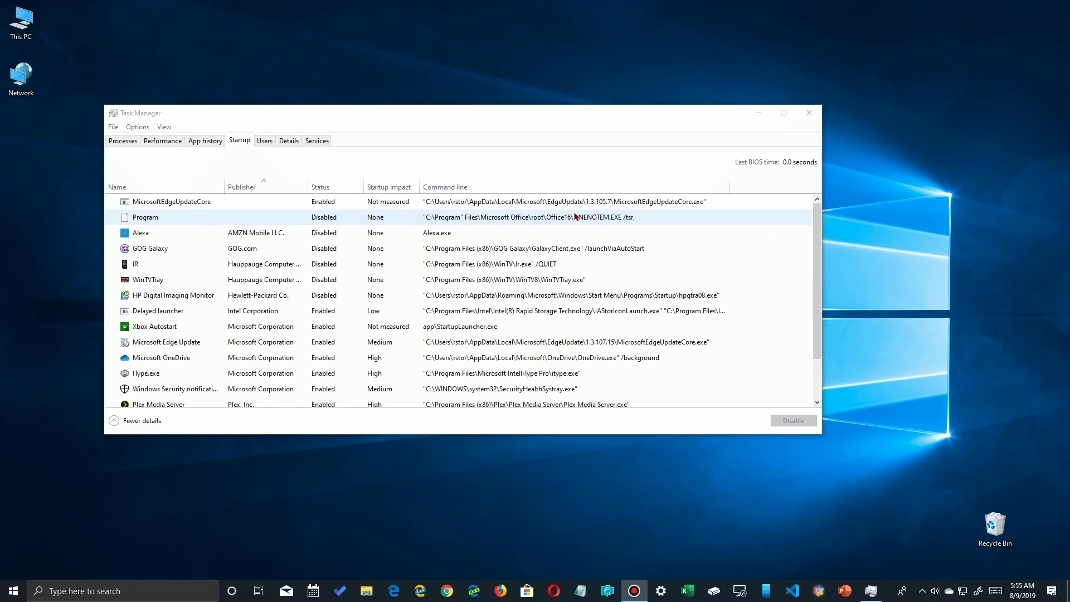
Step: Check the Program startup entry's options, then open File Explorer at This PC
right_click(551, 216)
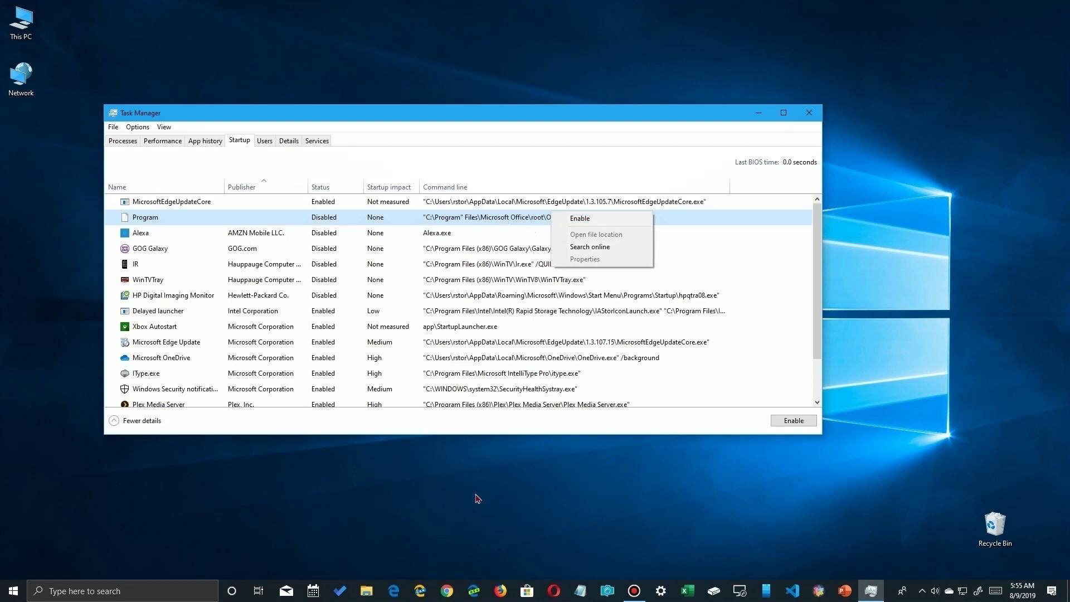
click(366, 591)
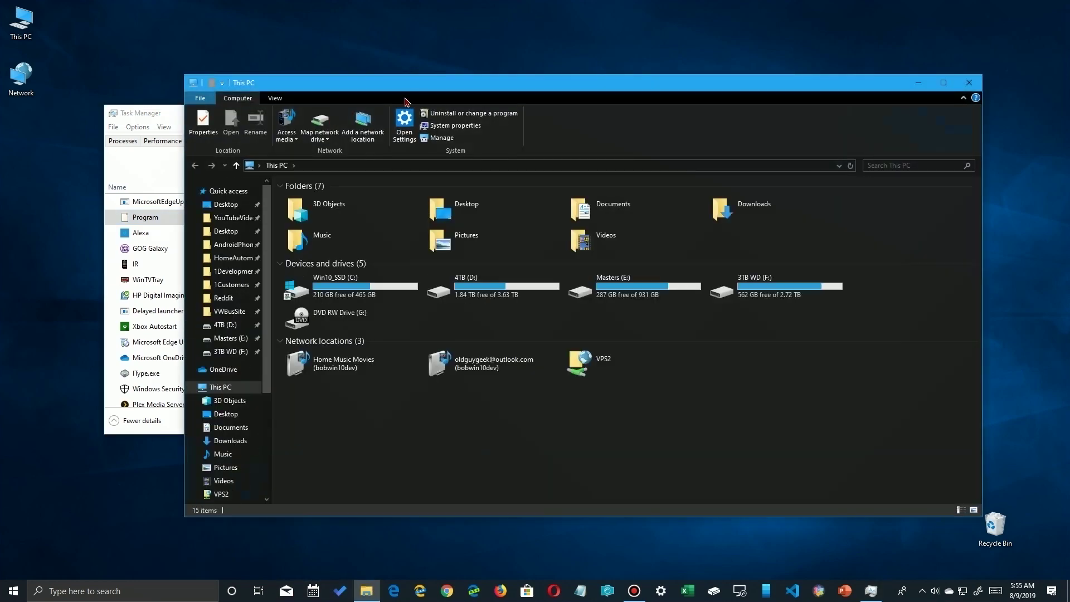
Step: Place Explorer beside Task Manager and browse C: > Program Files > Microsoft Office
drag(427, 88, 835, 61)
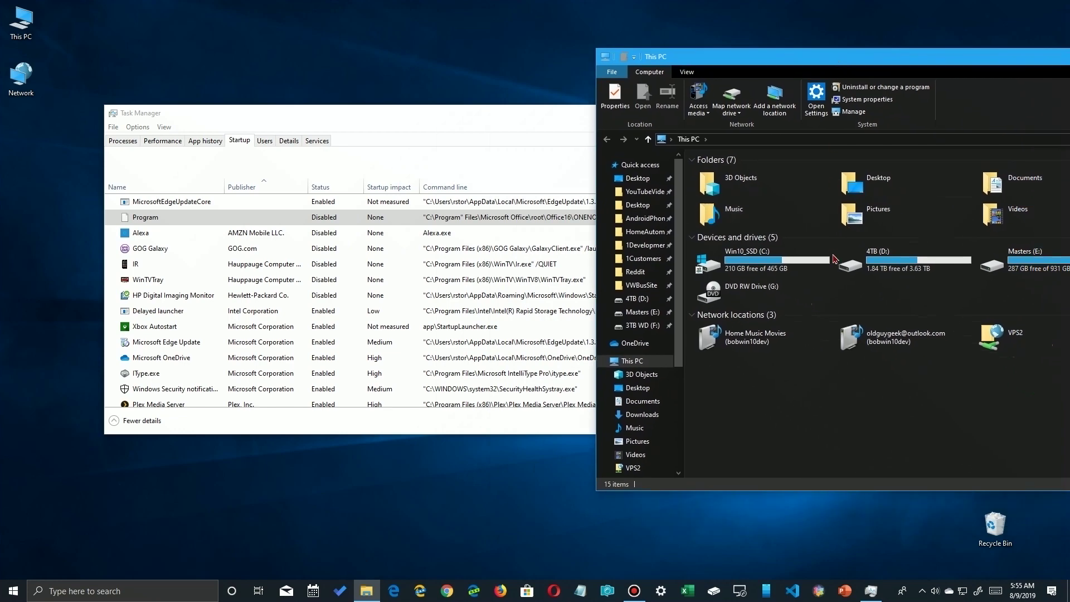
double_click(787, 262)
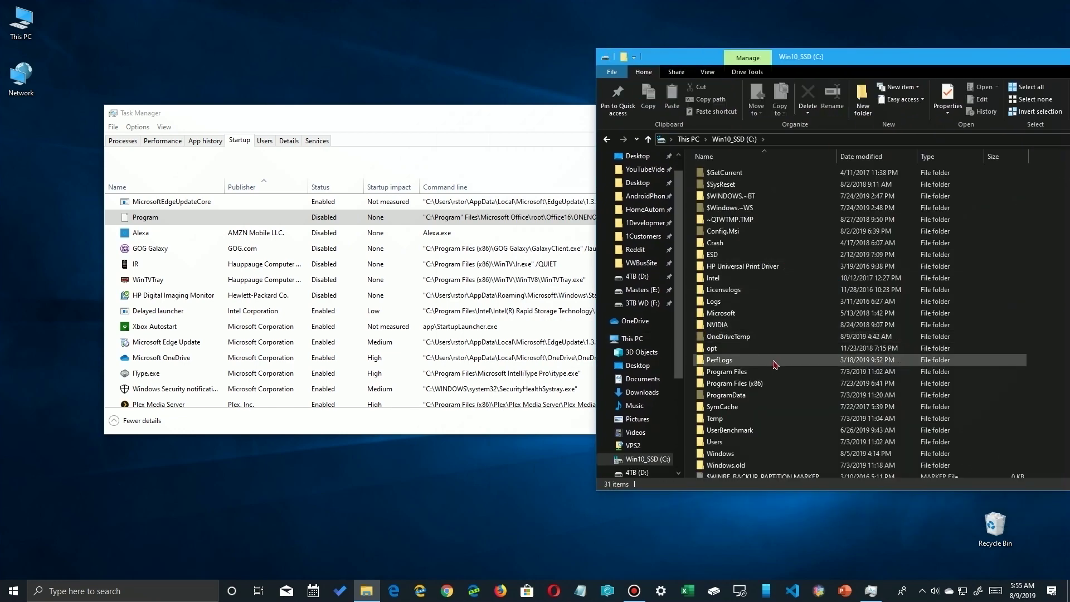
double_click(725, 372)
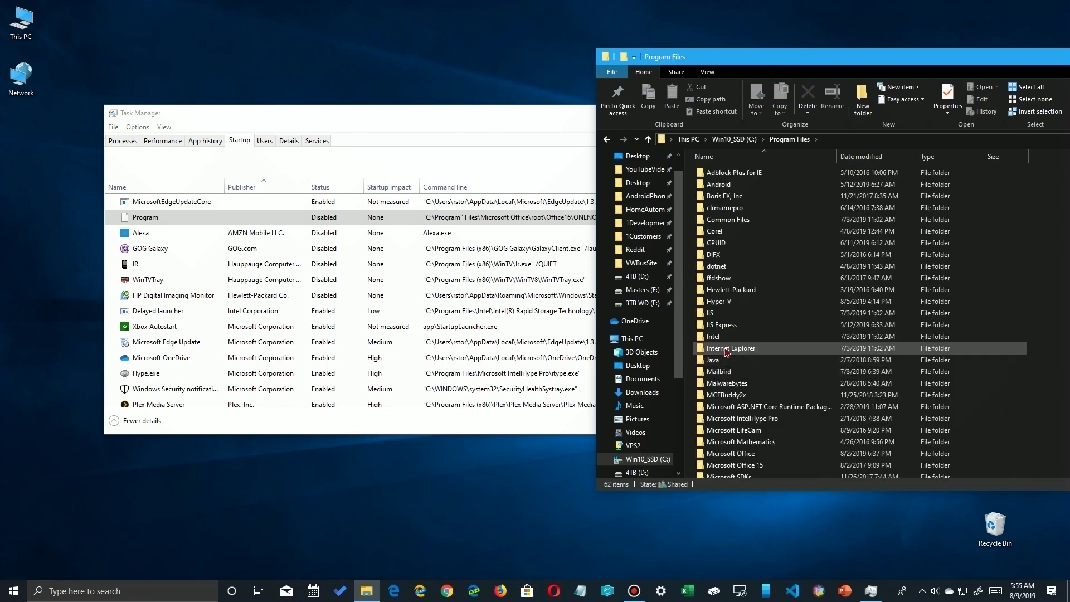
scroll(727, 353, down, 3)
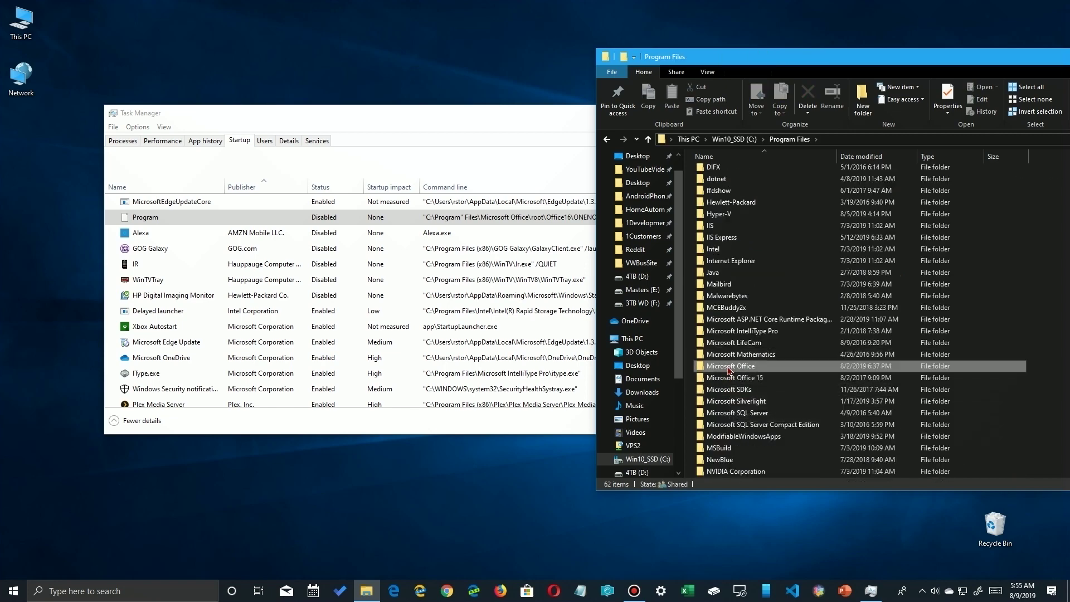
double_click(729, 367)
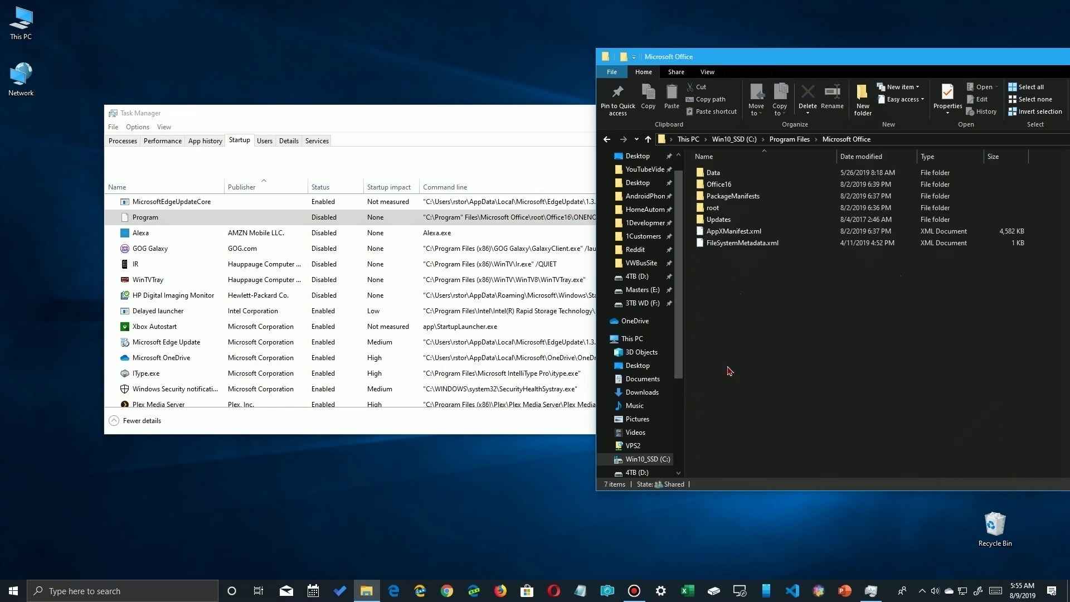
Step: Open root\Office16 and scroll to the O files, finding no ONENOTE.EXE
double_click(718, 210)
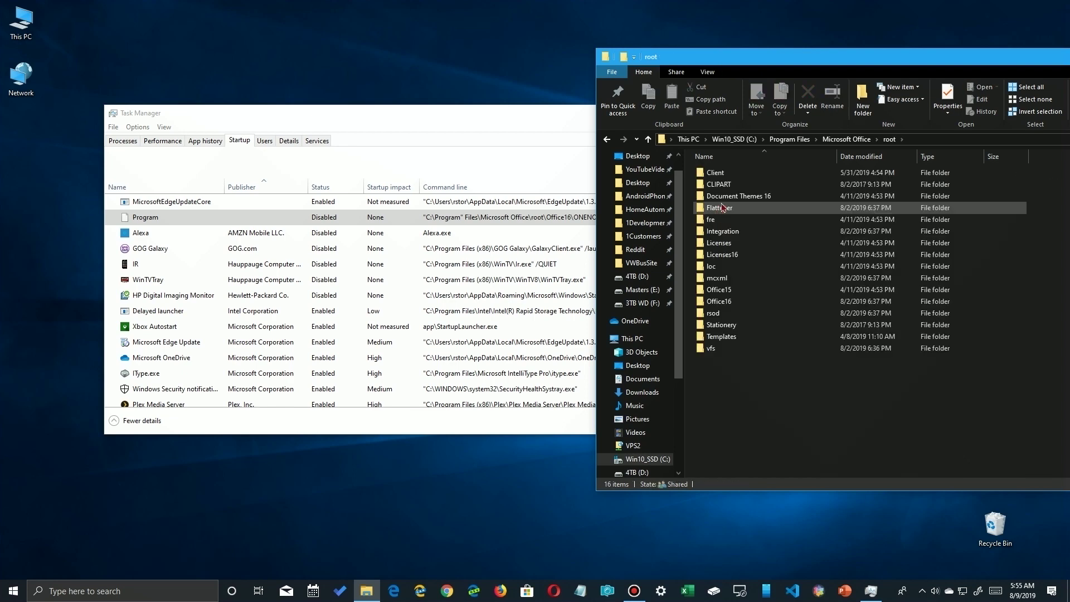
double_click(724, 301)
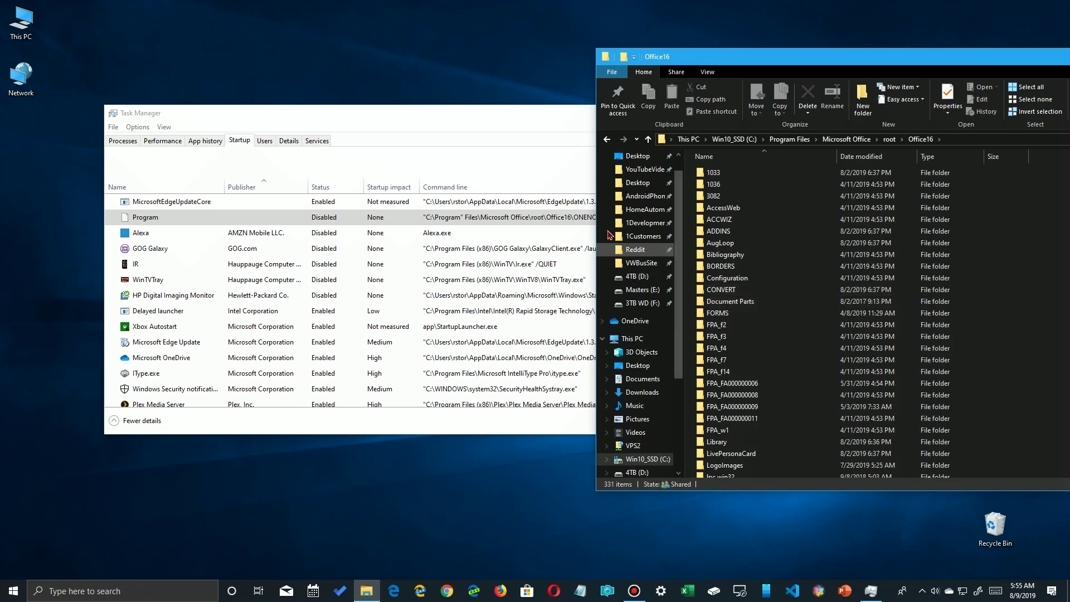
scroll(808, 375, down, 10)
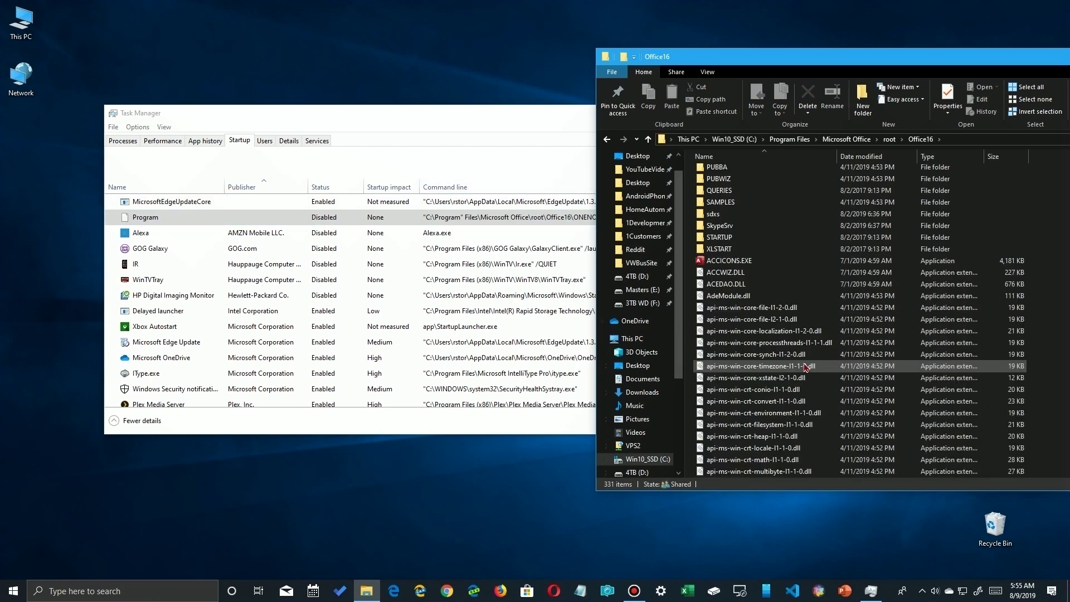
scroll(805, 368, down, 10)
scroll(804, 366, down, 12)
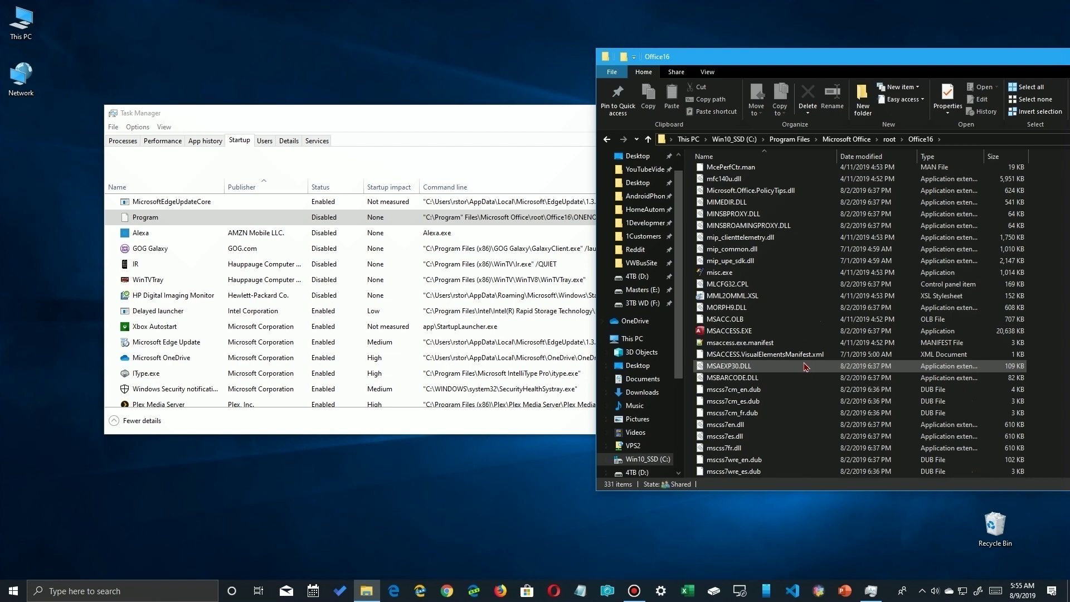
scroll(775, 356, down, 12)
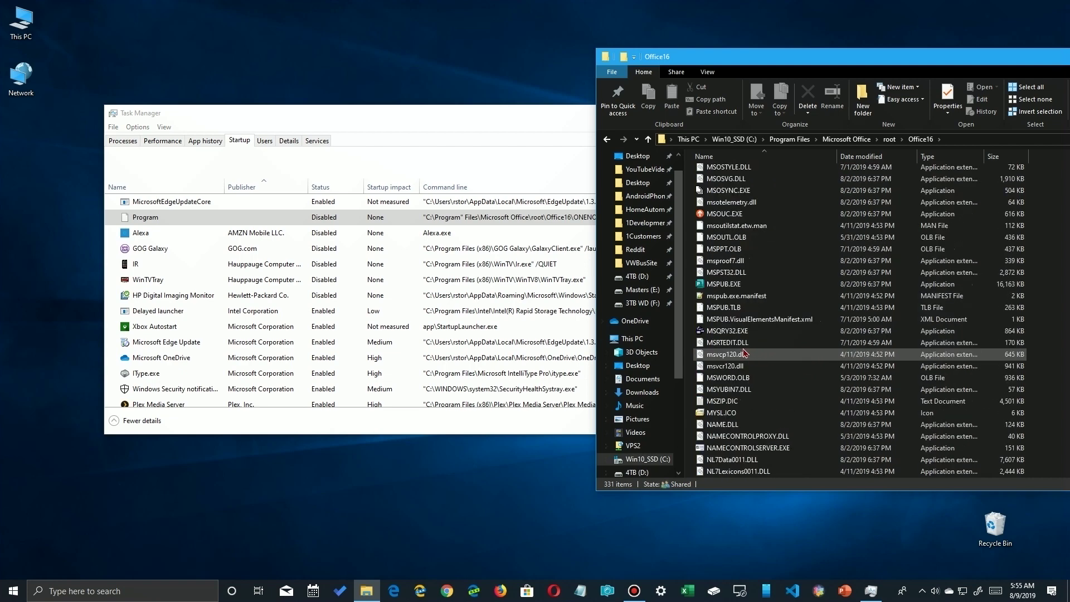
scroll(741, 350, down, 3)
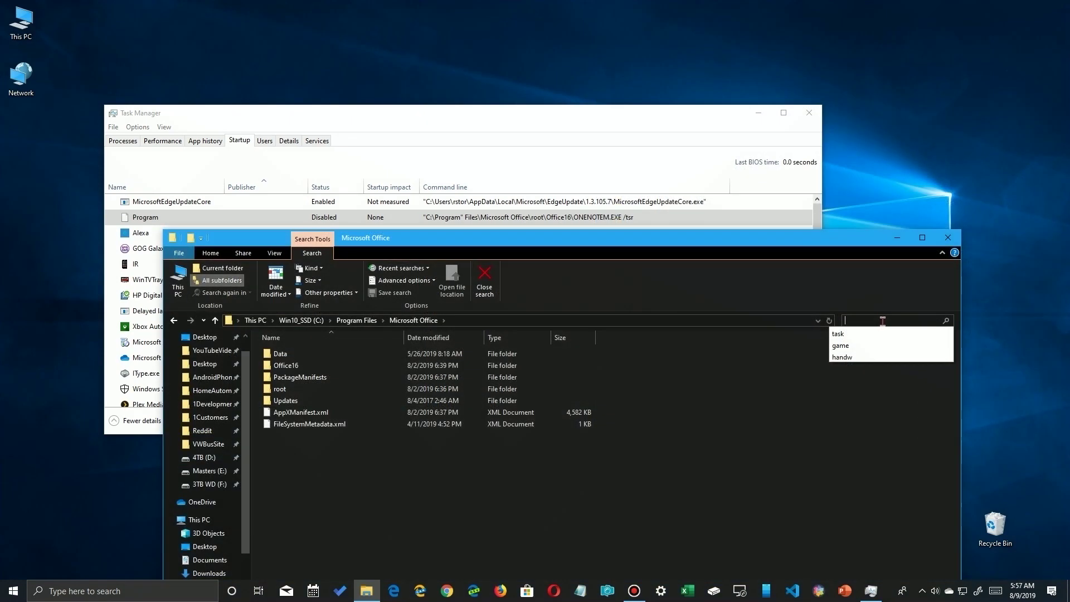
Step: Search the Microsoft Office folder for 'onenotem' twice, getting no matching items
text(one)
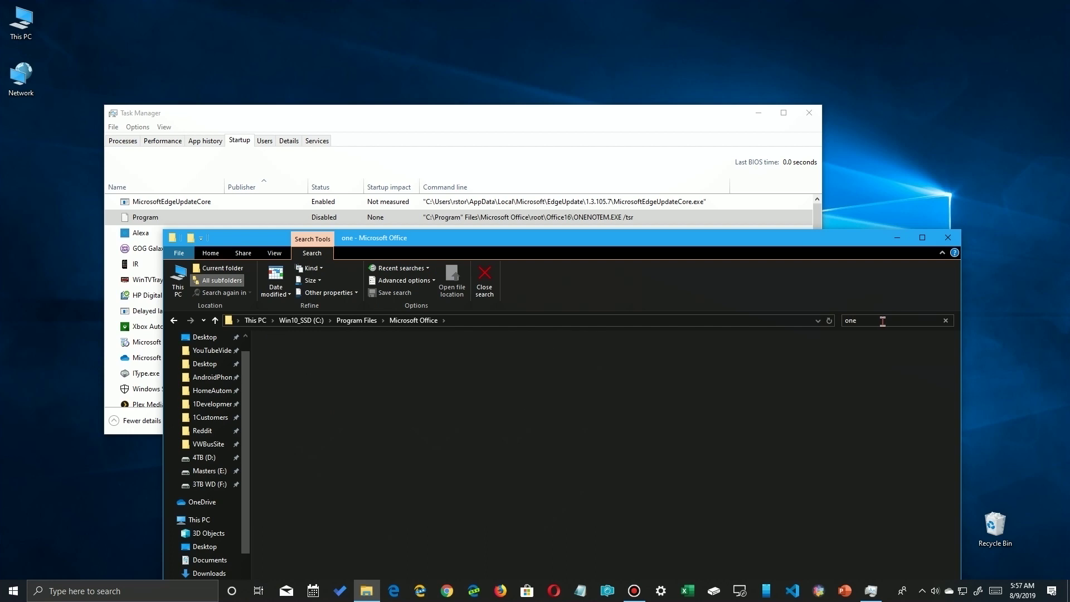
text(not)
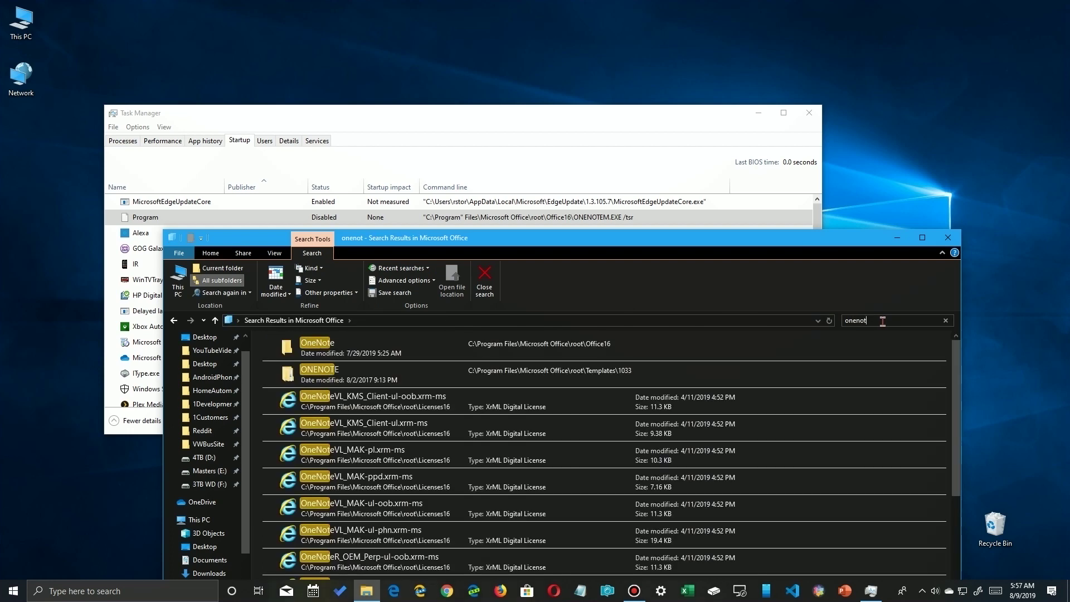
text(em)
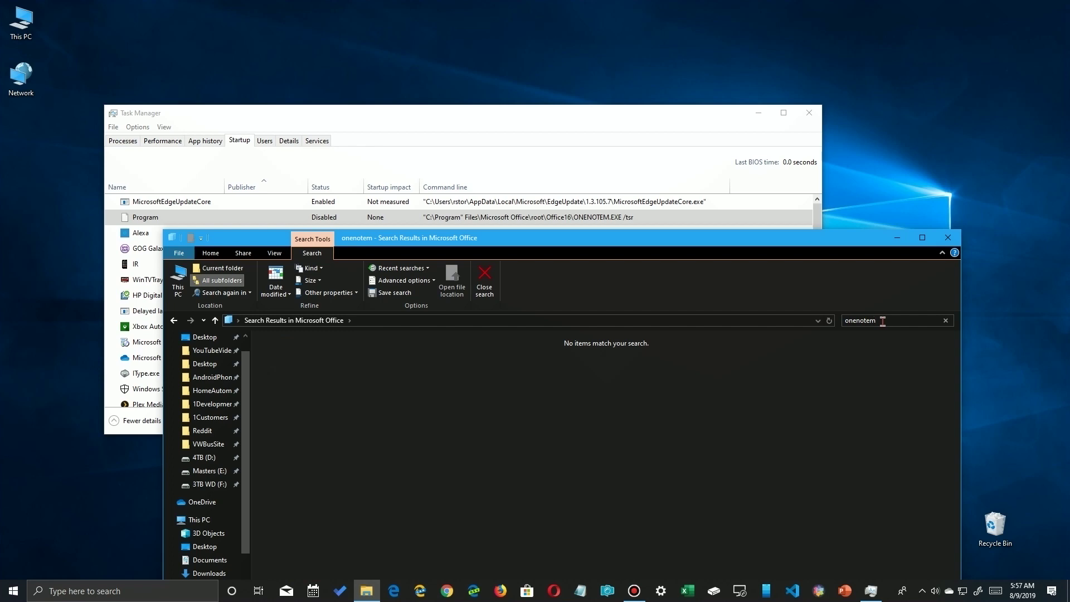
key(Escape)
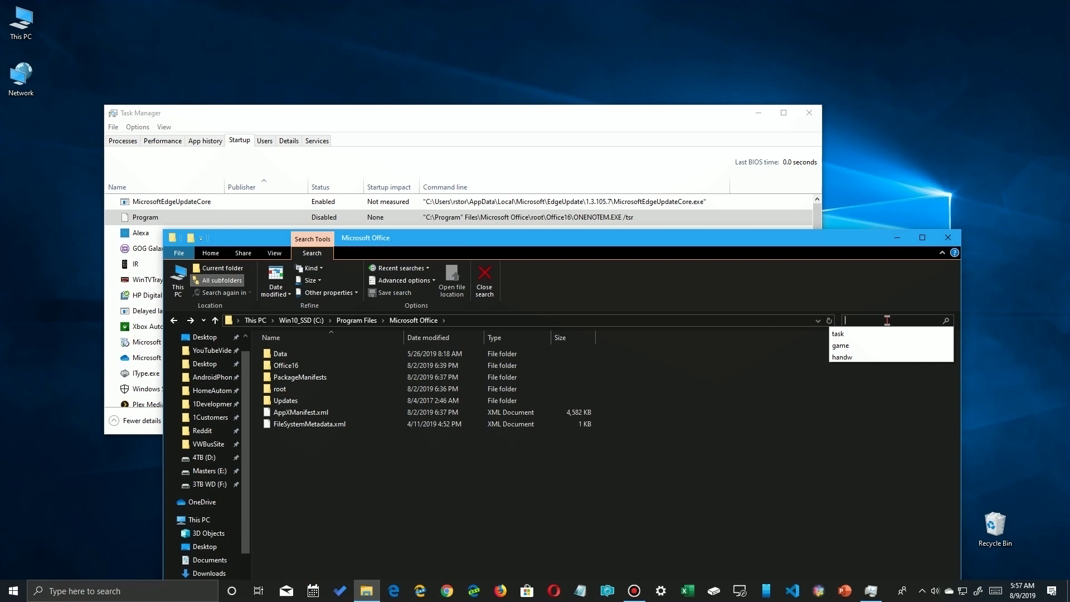
text(onenotem)
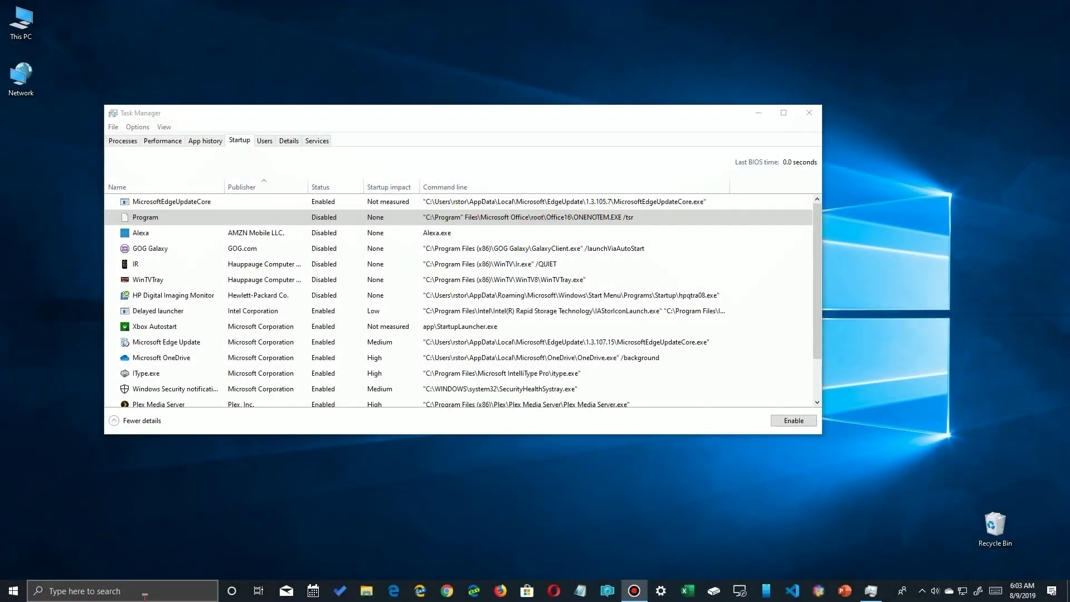
Step: Launch Registry Editor from a Windows search for 'reg'
click(145, 594)
text(reg)
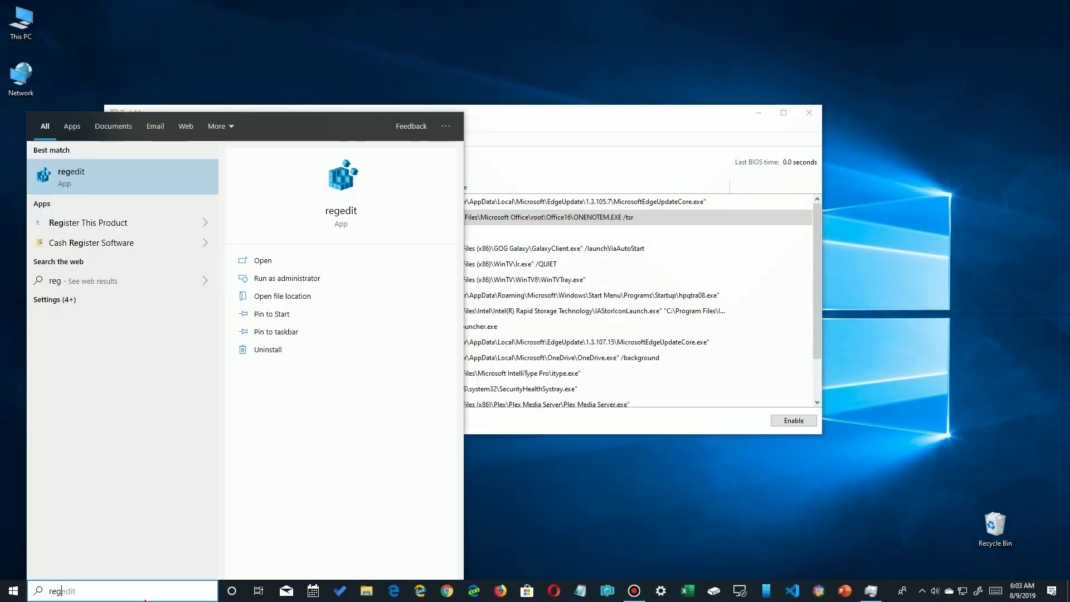
key(Escape)
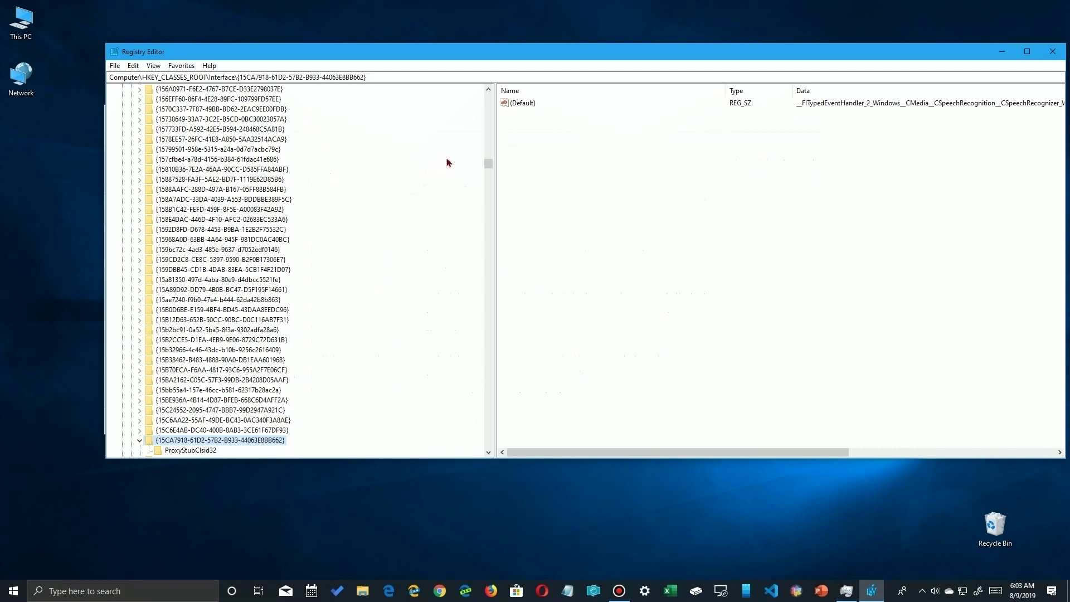
Step: Collapse the registry tree to the five root hives and move the window beside Task Manager
drag(488, 163, 488, 99)
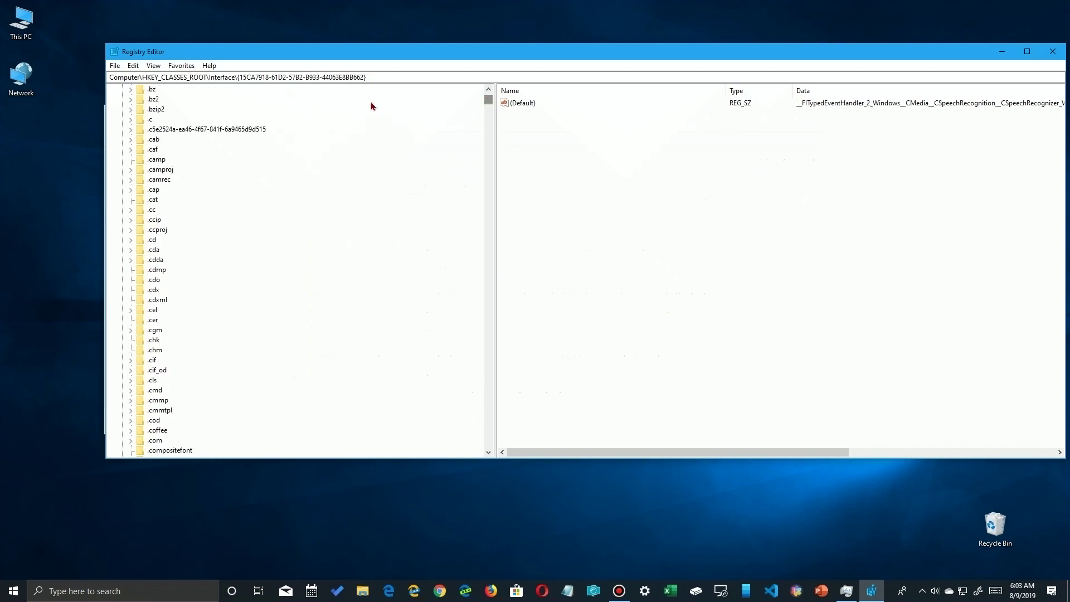
scroll(296, 165, up, 20)
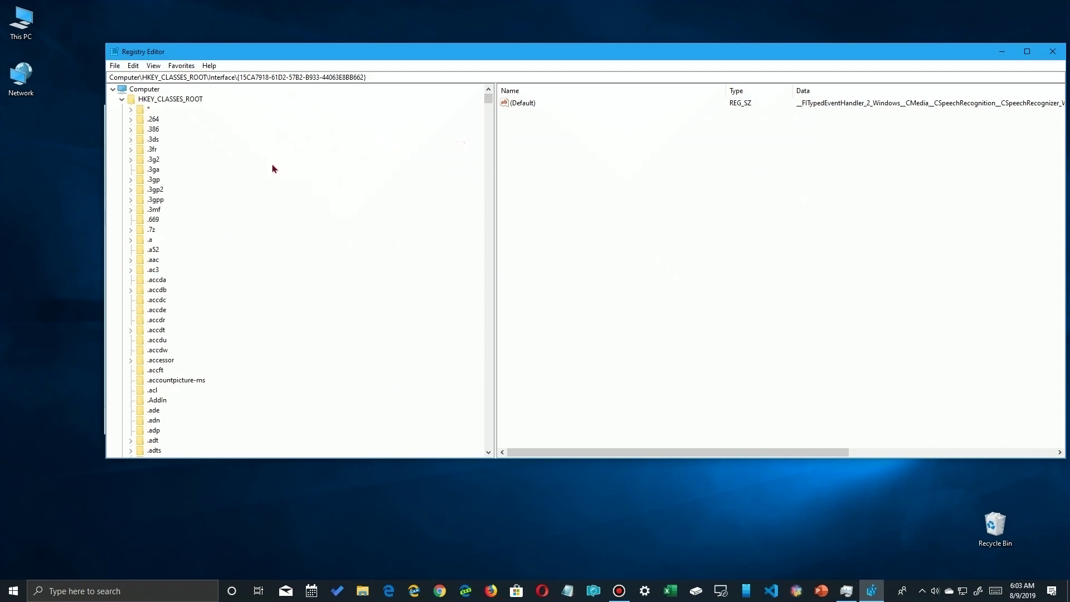
click(122, 100)
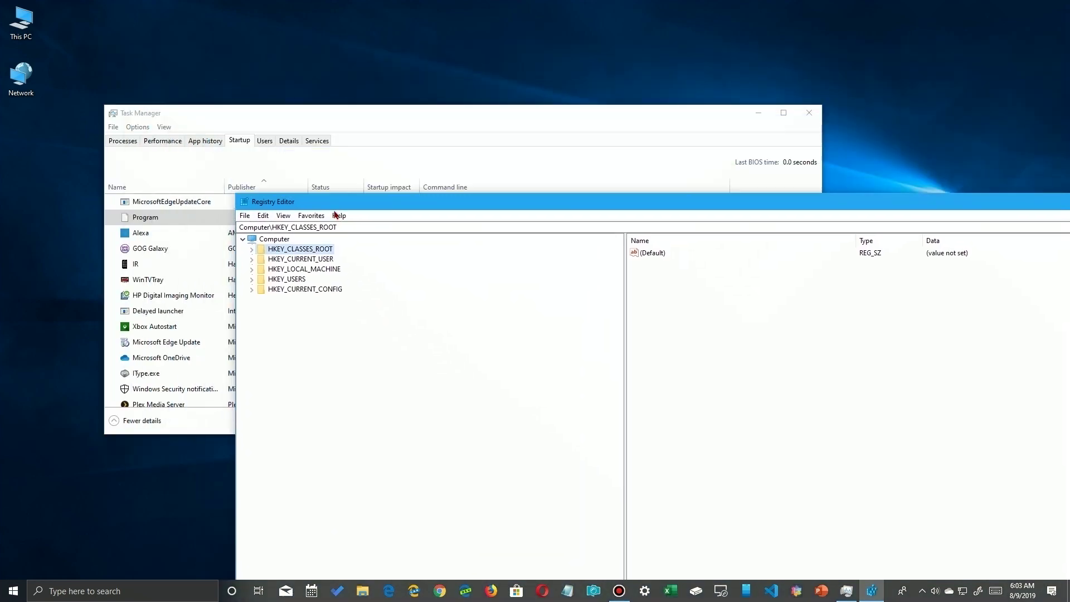
drag(335, 205, 410, 243)
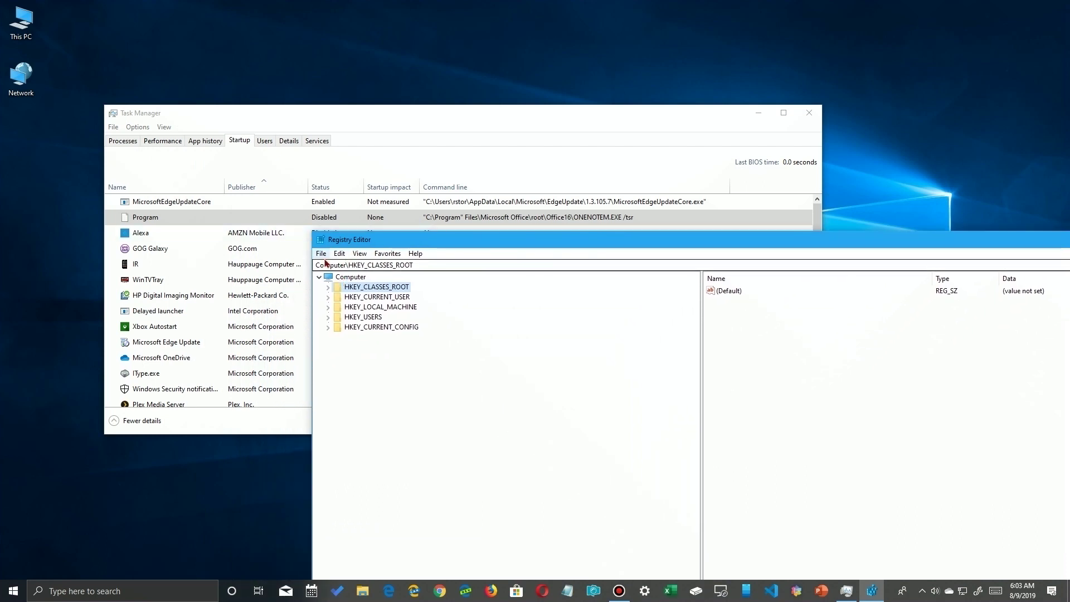
click(322, 254)
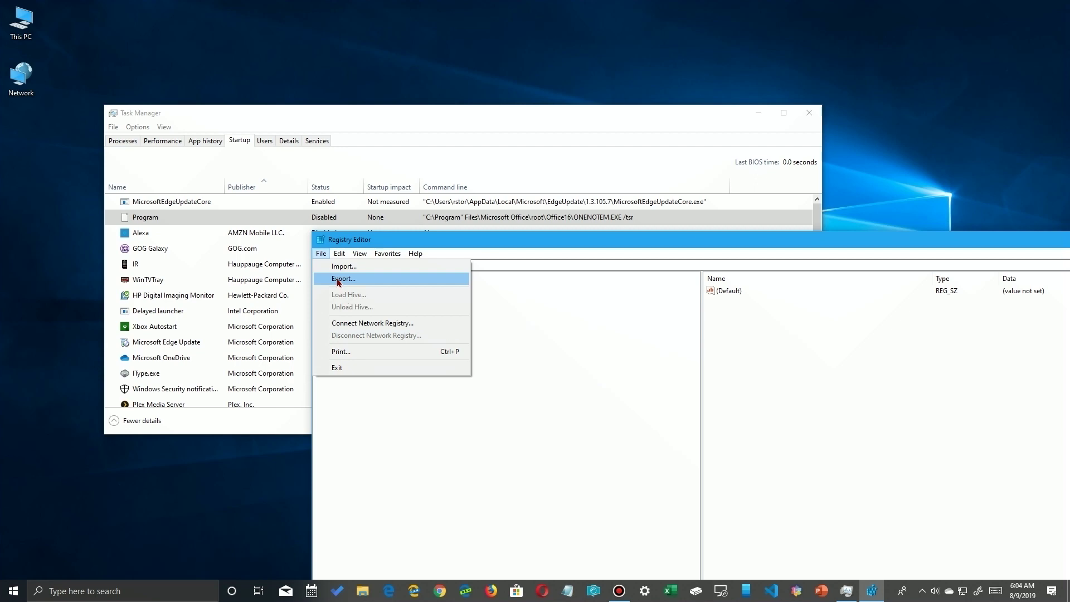
mouse_move(339, 257)
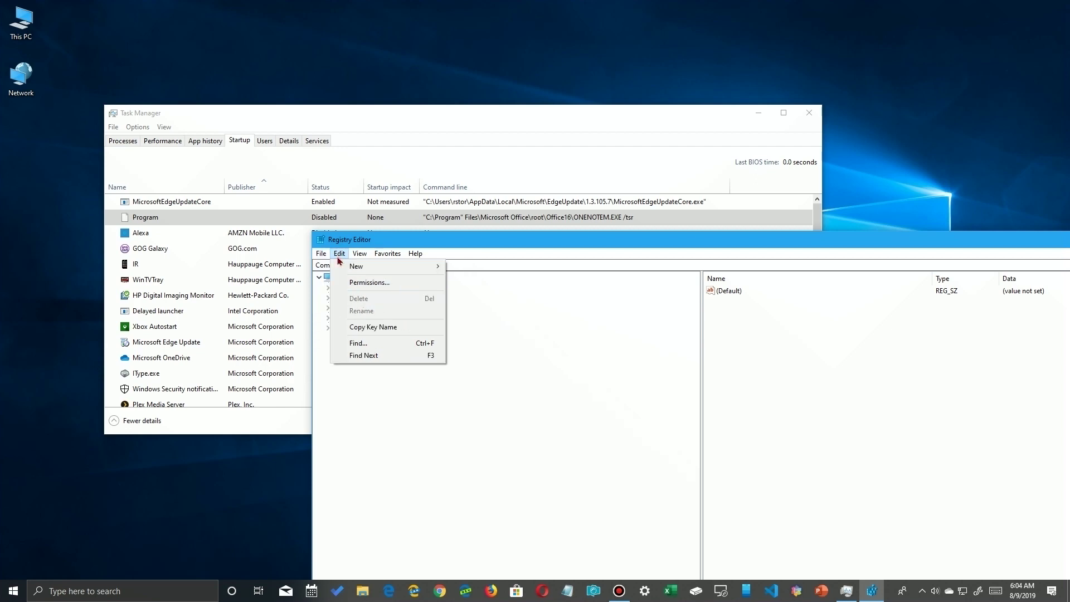
click(351, 346)
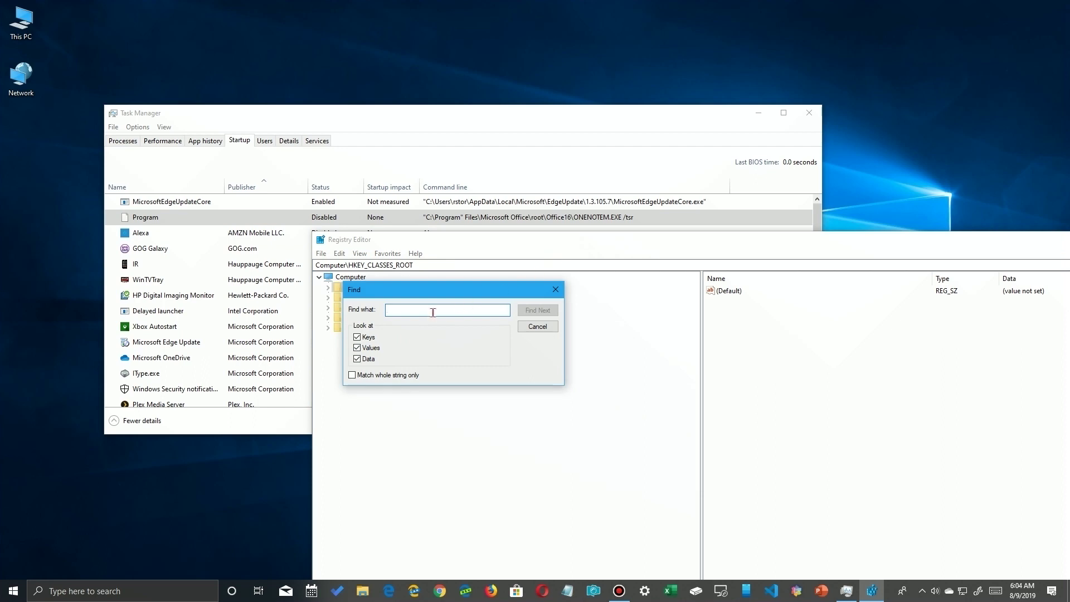
text(on)
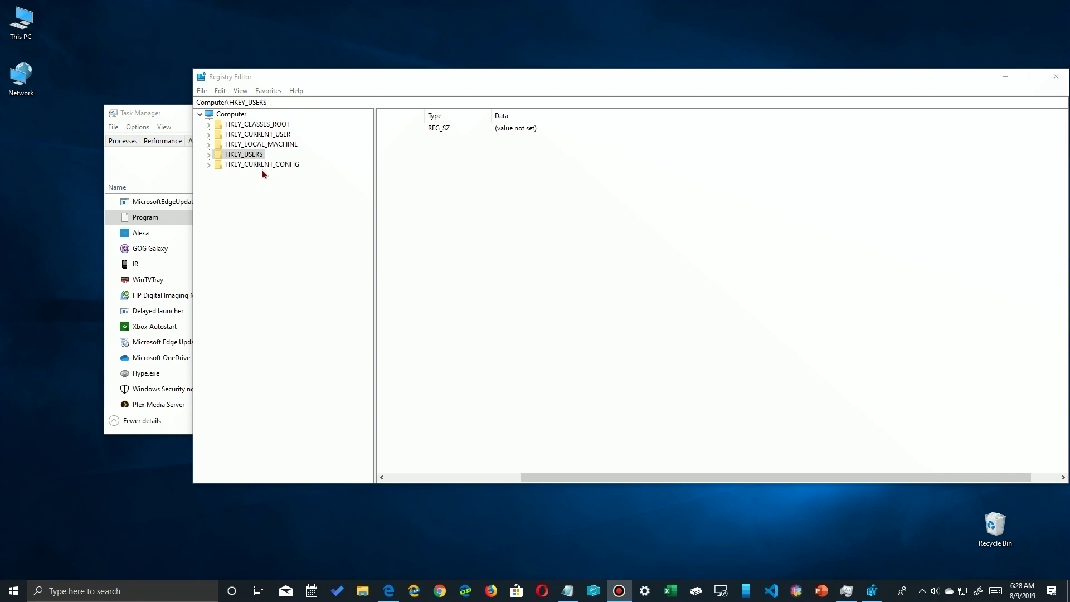
Step: Navigate to HKLM\SOFTWARE\Microsoft\Windows\CurrentVersion\Run to list its startup values such as IAStorIcon
click(211, 145)
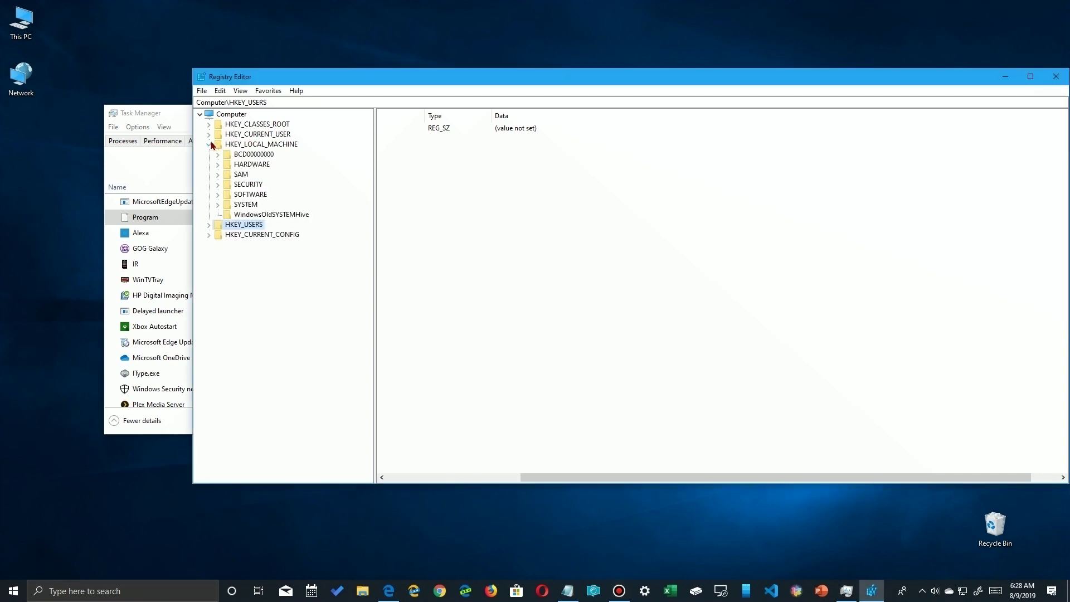
click(217, 195)
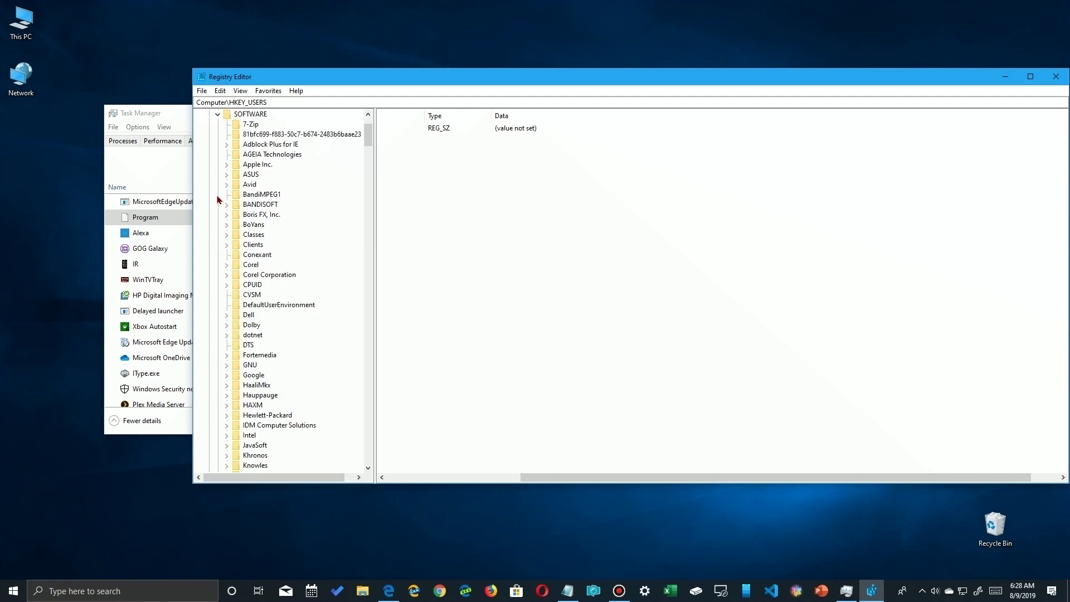
double_click(269, 272)
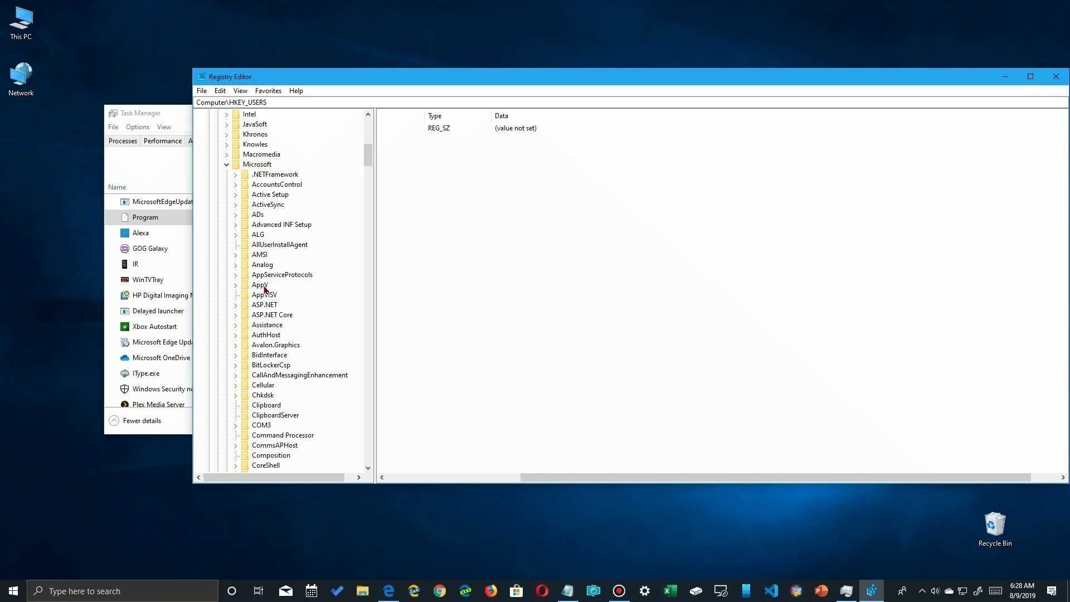
scroll(266, 289, down, 20)
scroll(265, 289, down, 20)
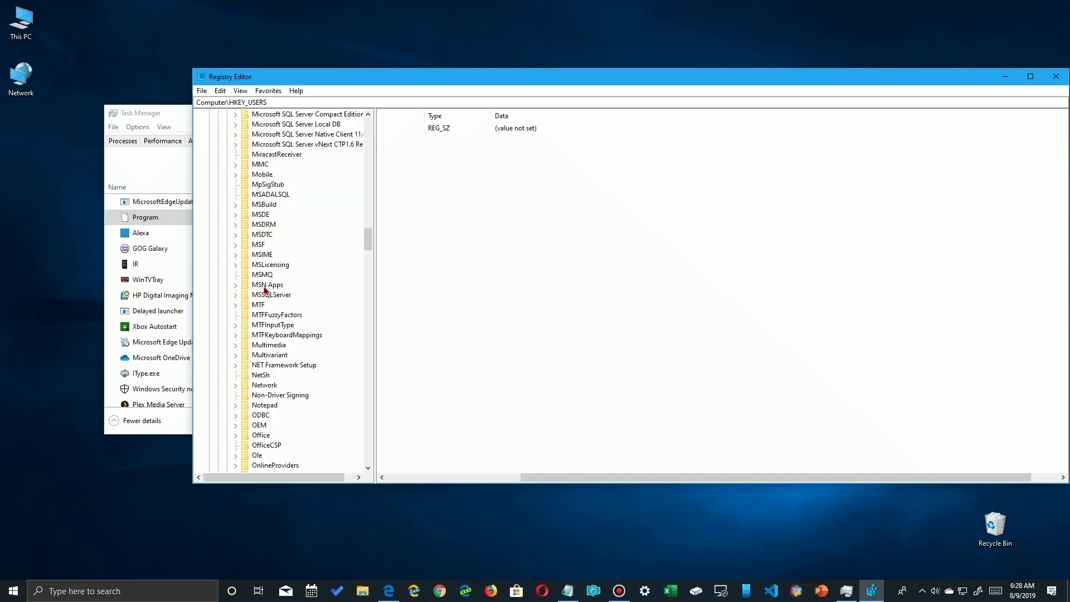
scroll(266, 288, up, 8)
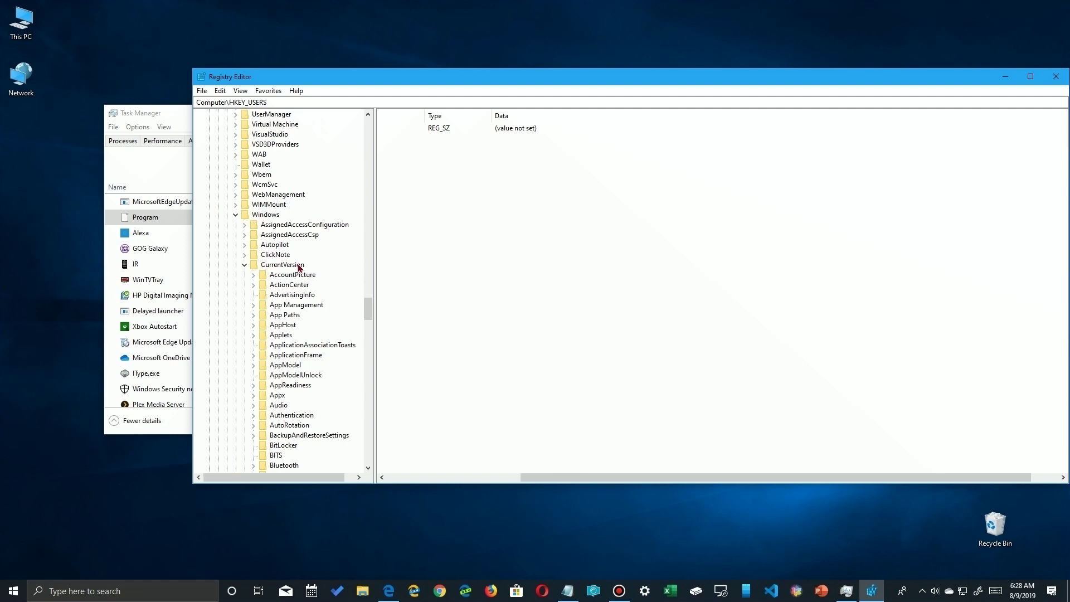
scroll(273, 271, down, 20)
scroll(280, 272, down, 11)
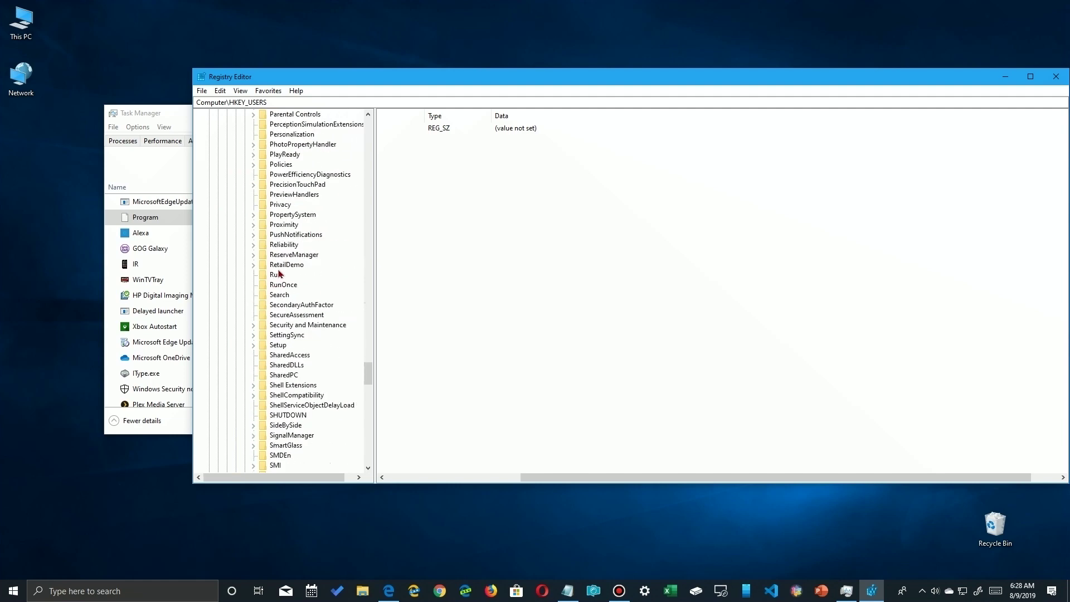
click(282, 267)
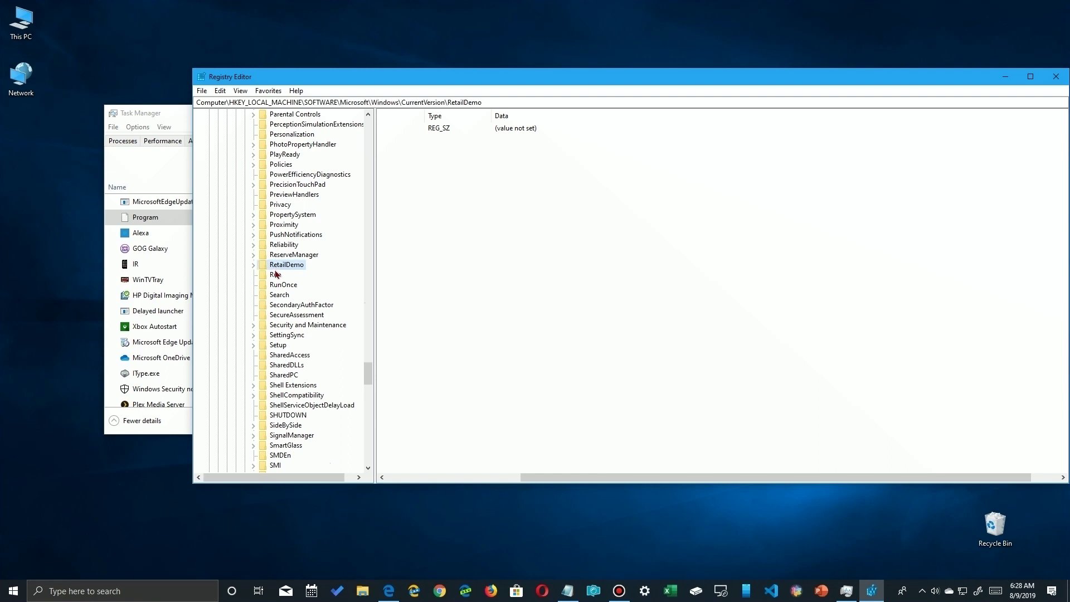
click(277, 275)
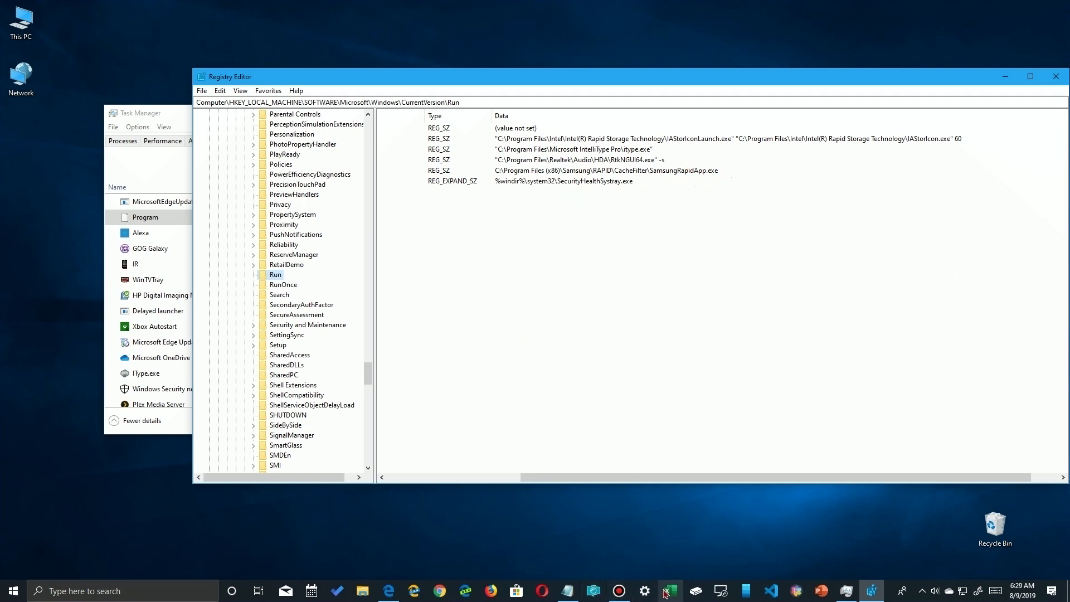
Step: Place Task Manager below the Run values and select the Delayed launcher startup entry
click(857, 596)
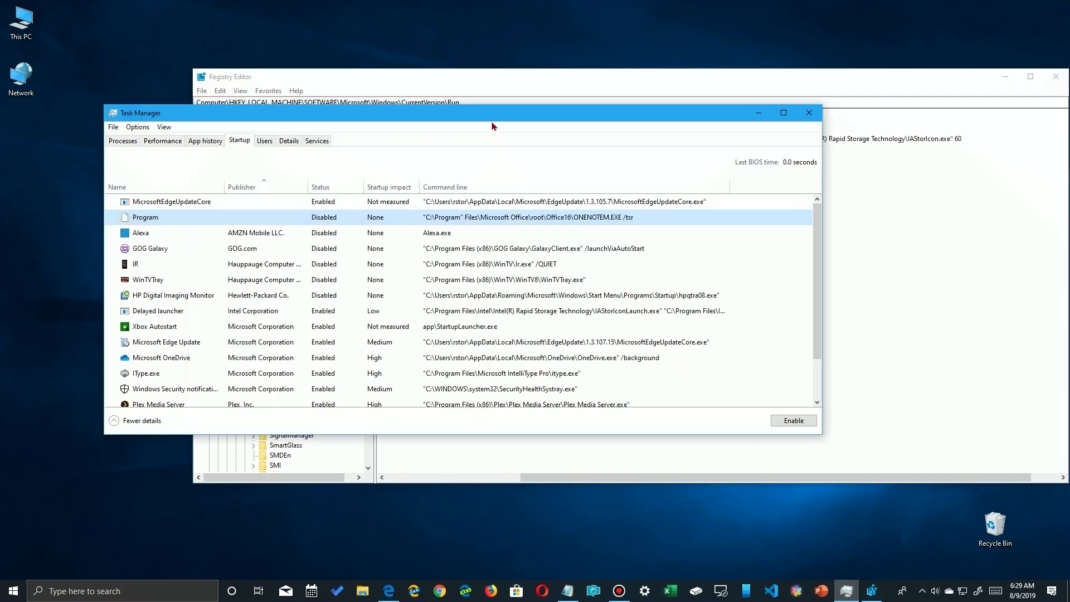
drag(497, 118, 590, 215)
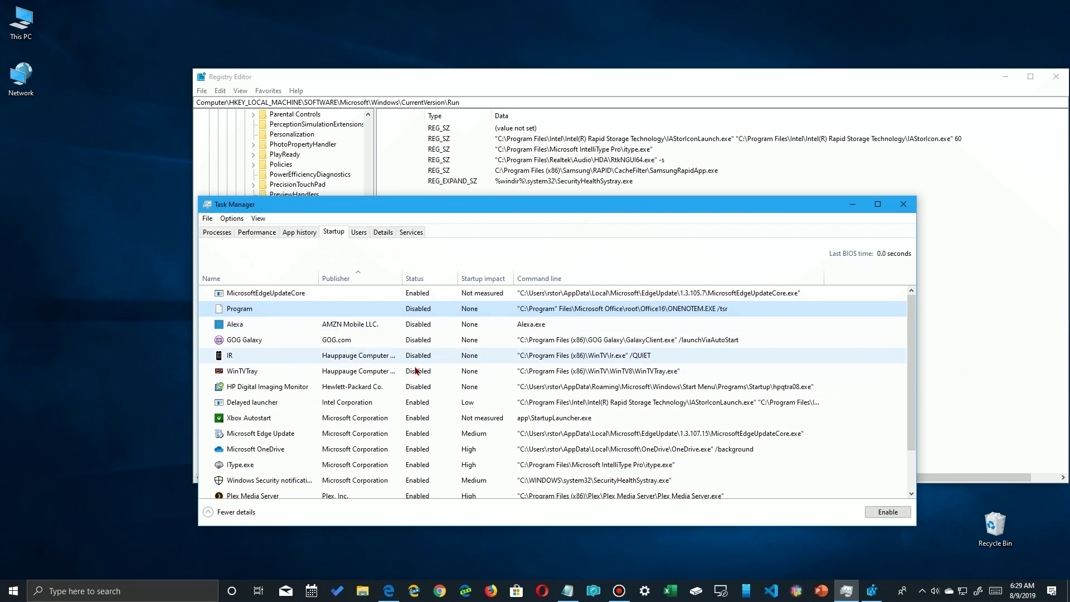
click(371, 409)
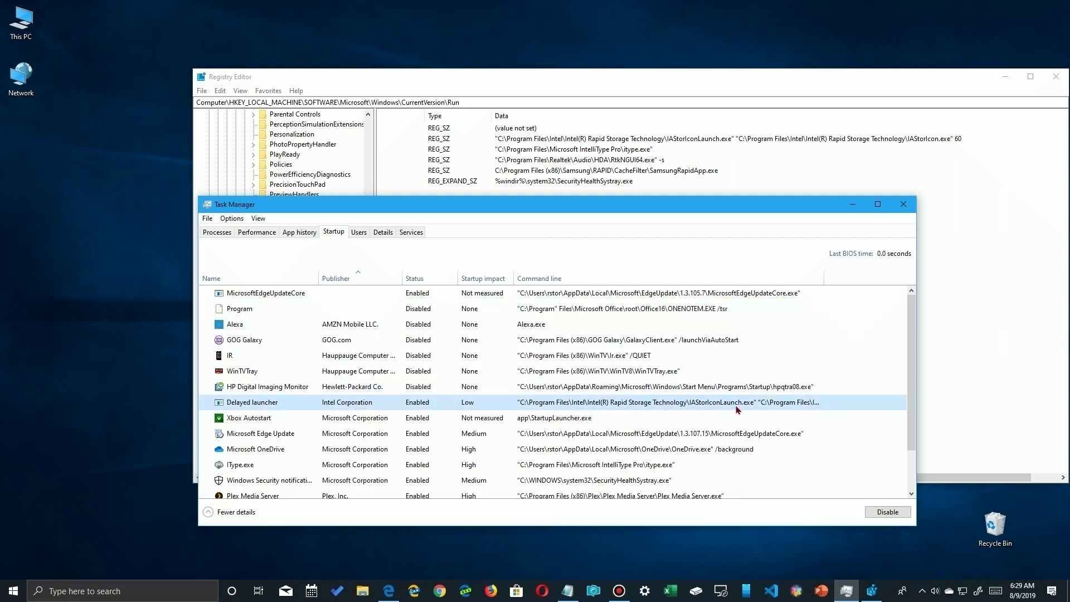